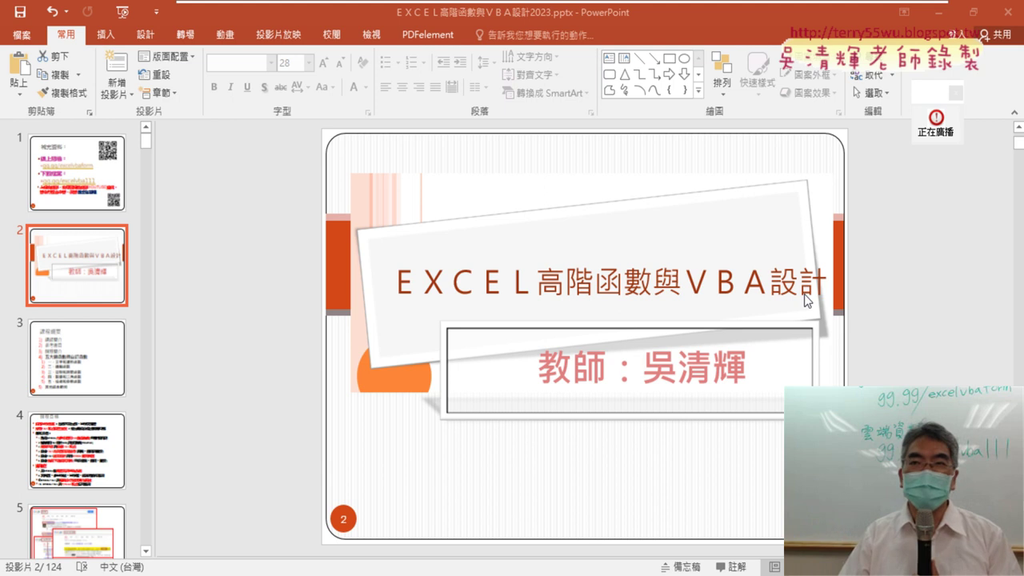
# Switch to slide 3, the 課程綱要 outline listing the five course topics.
pyautogui.click(80, 370)
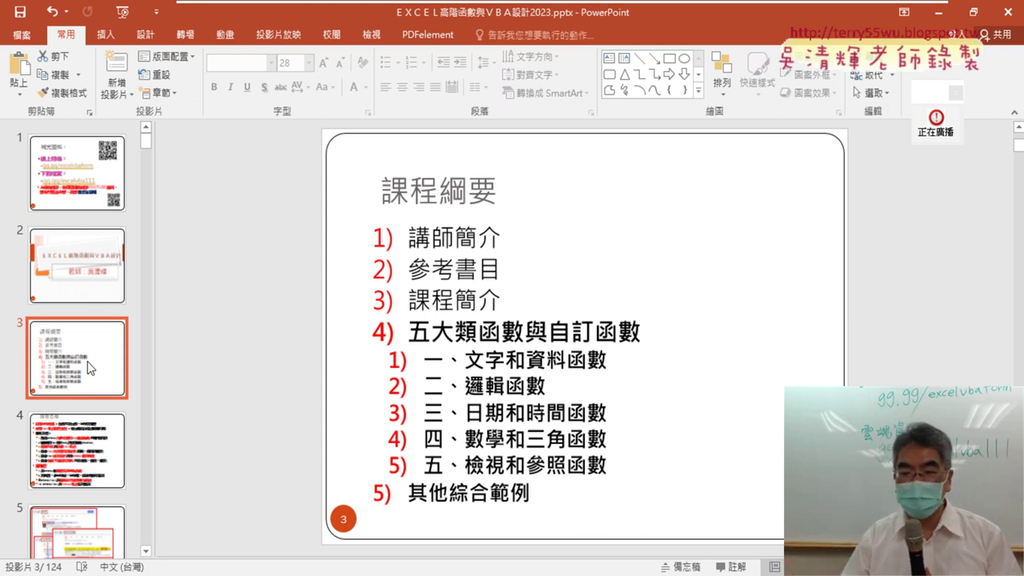
# Display slide 4, 課程目標, with its ten course objectives.
pyautogui.click(86, 472)
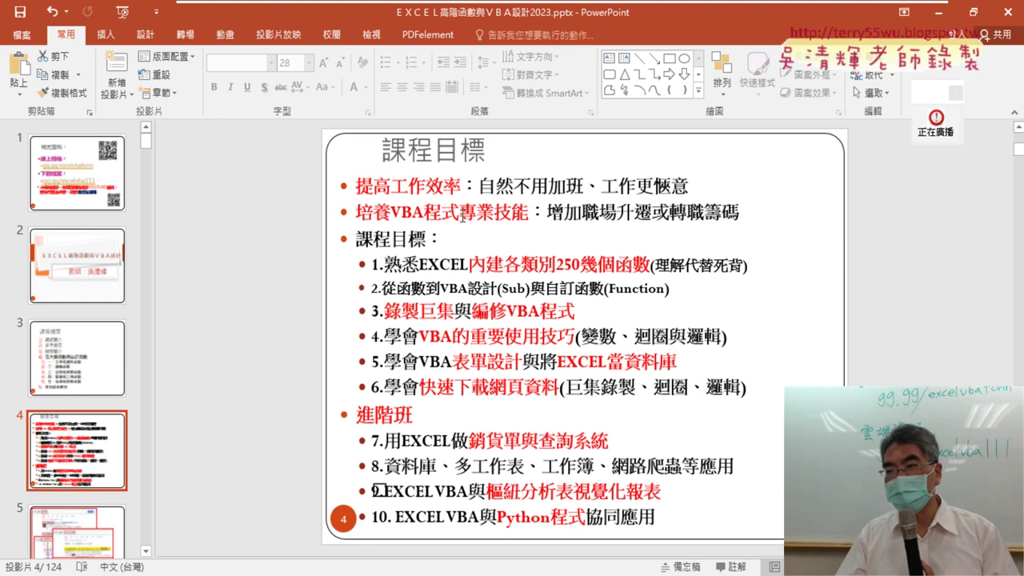
# Point out 專業技能 and 增加職場升遷, then present slide 4 full screen.
pyautogui.moveTo(458, 213); pyautogui.dragTo(529, 214)
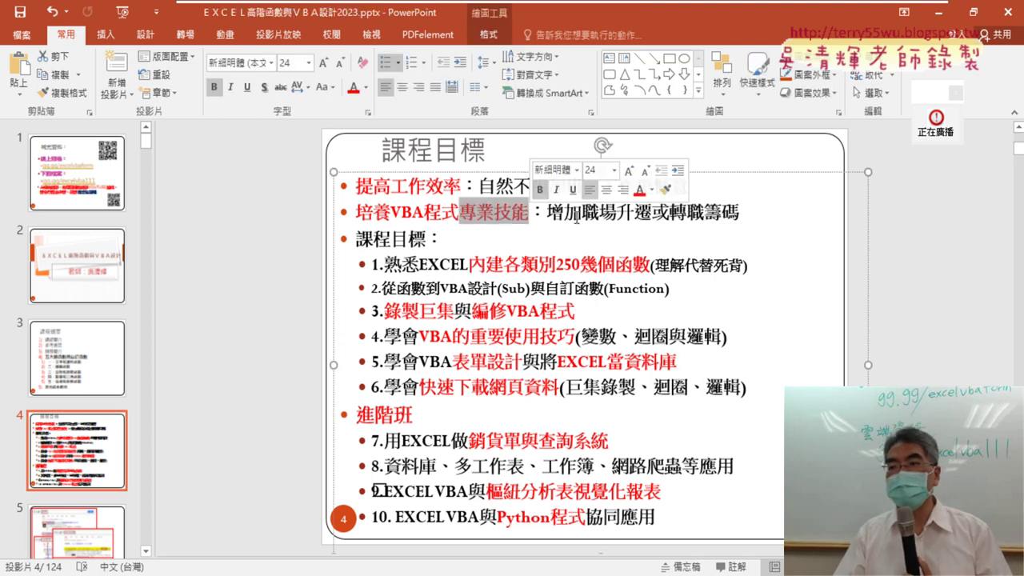
pyautogui.moveTo(547, 213); pyautogui.dragTo(653, 214)
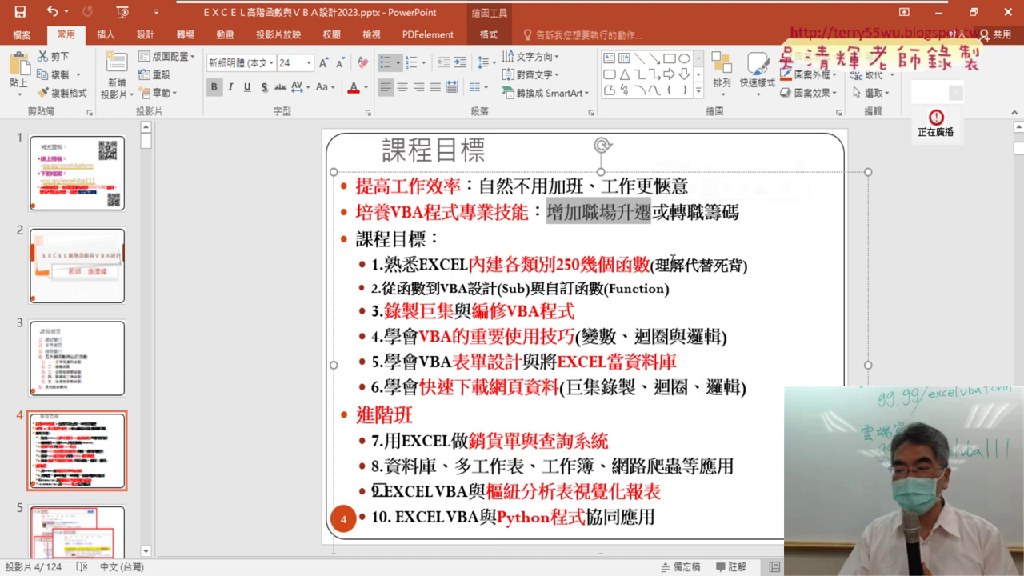
pyautogui.click(663, 304)
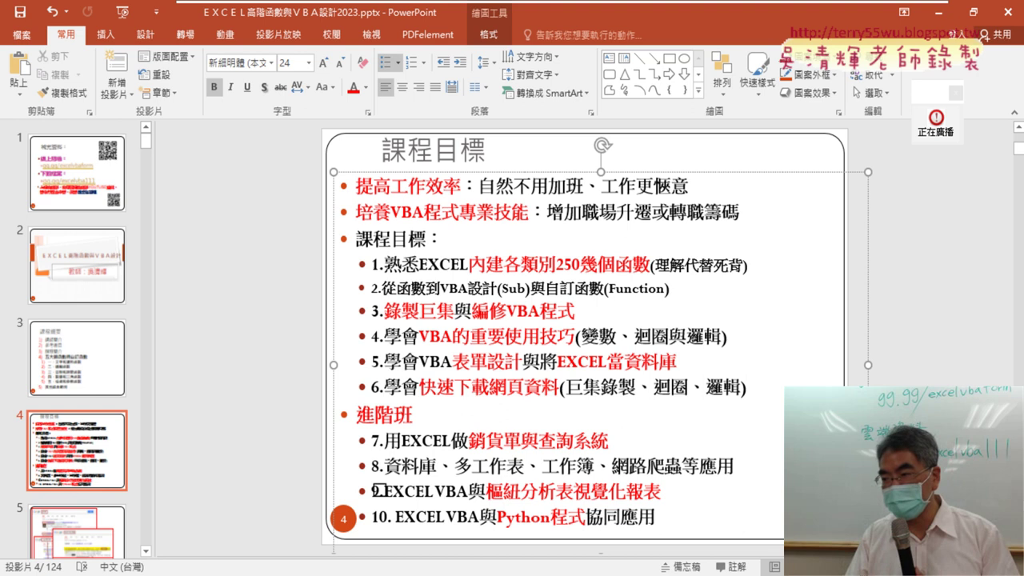
pyautogui.hotkey('shift', 'F5')
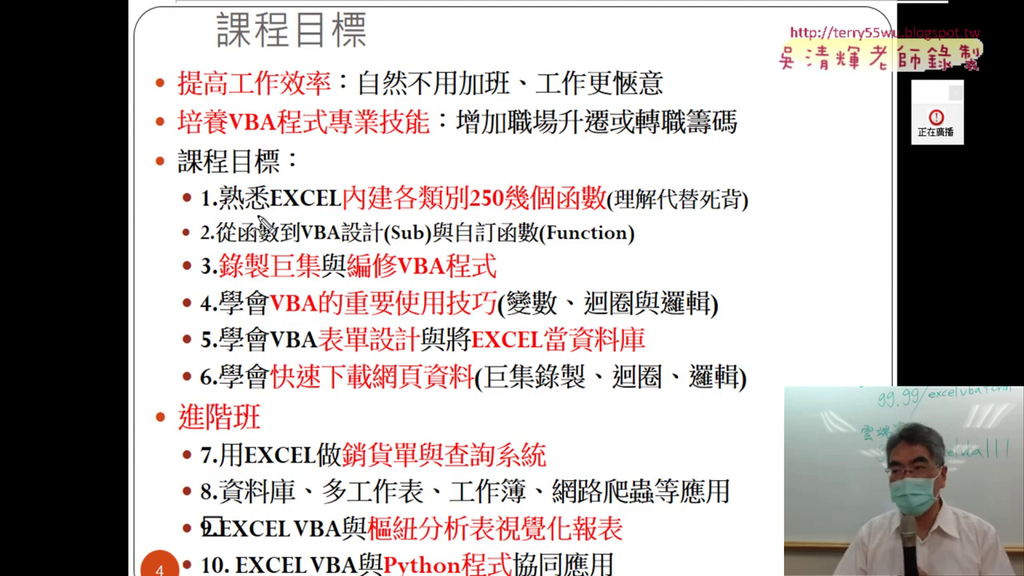
# With the pen active, draw red ink under 理解 and 死背 in objective 1.
pyautogui.hotkey('ctrl', 'p')
pyautogui.moveTo(617, 212); pyautogui.dragTo(743, 212)
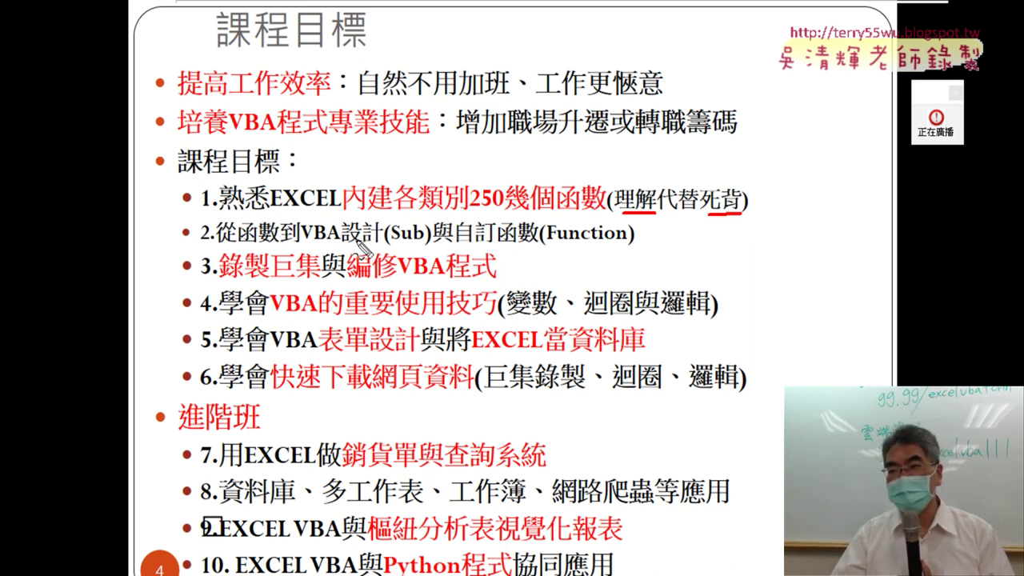
# Draw red ink lines under VBA, Sub and Function in objective 2.
pyautogui.moveTo(301, 241); pyautogui.dragTo(340, 241)
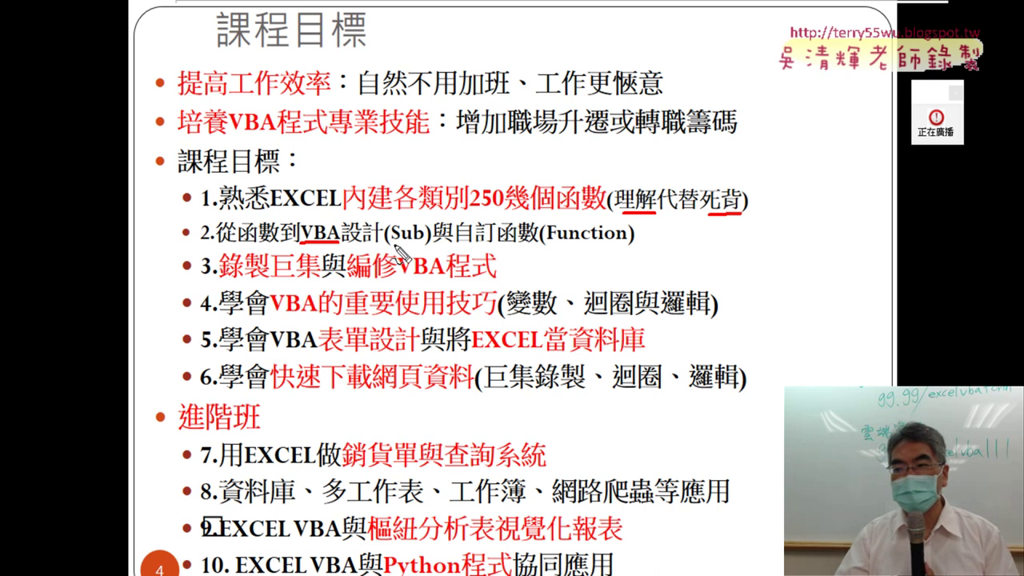
pyautogui.moveTo(391, 244); pyautogui.dragTo(424, 244)
pyautogui.moveTo(549, 243); pyautogui.dragTo(635, 243)
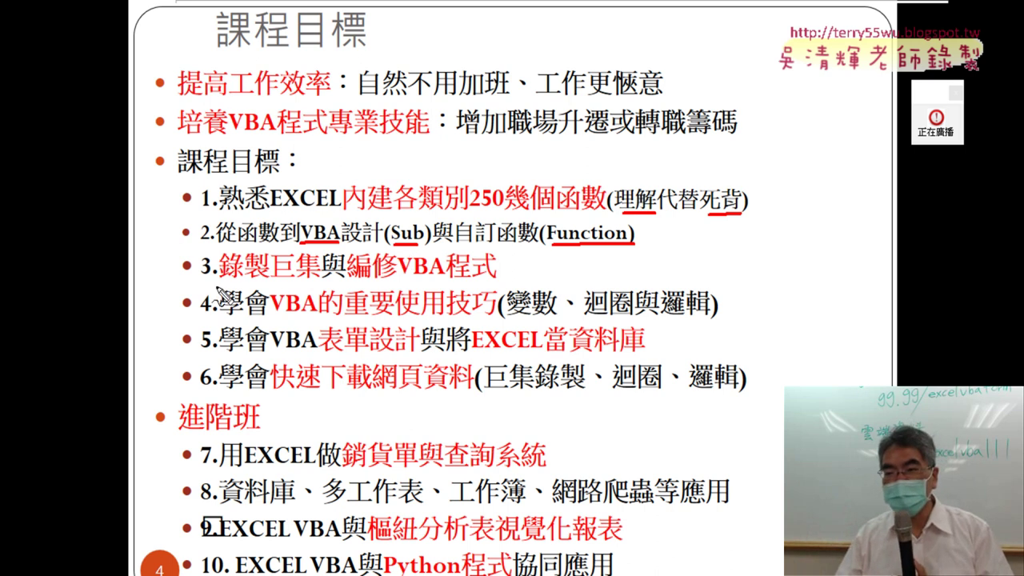
# Underline 錄製巨集, 編修VBA程式, VBA的重要使用技巧, 表單設計 and 資料庫 in objectives 3–5.
pyautogui.moveTo(214, 283); pyautogui.dragTo(318, 285)
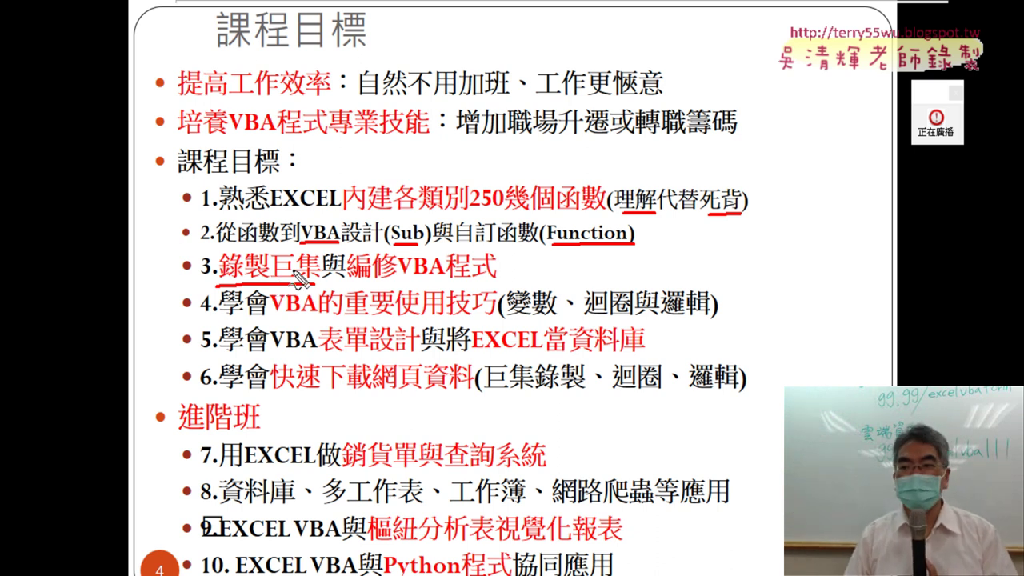
pyautogui.moveTo(358, 281); pyautogui.dragTo(504, 288)
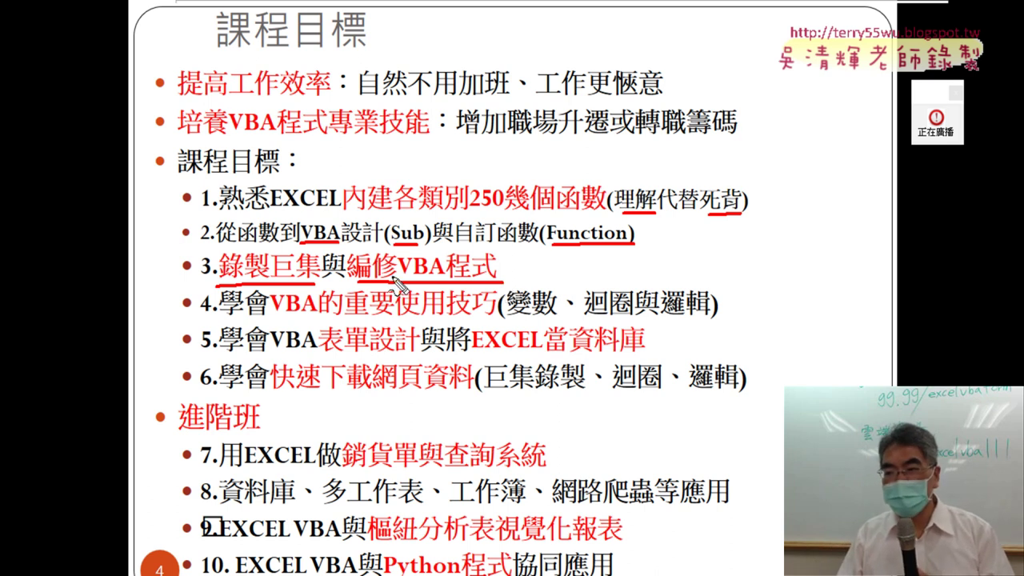
pyautogui.moveTo(273, 318); pyautogui.dragTo(708, 317)
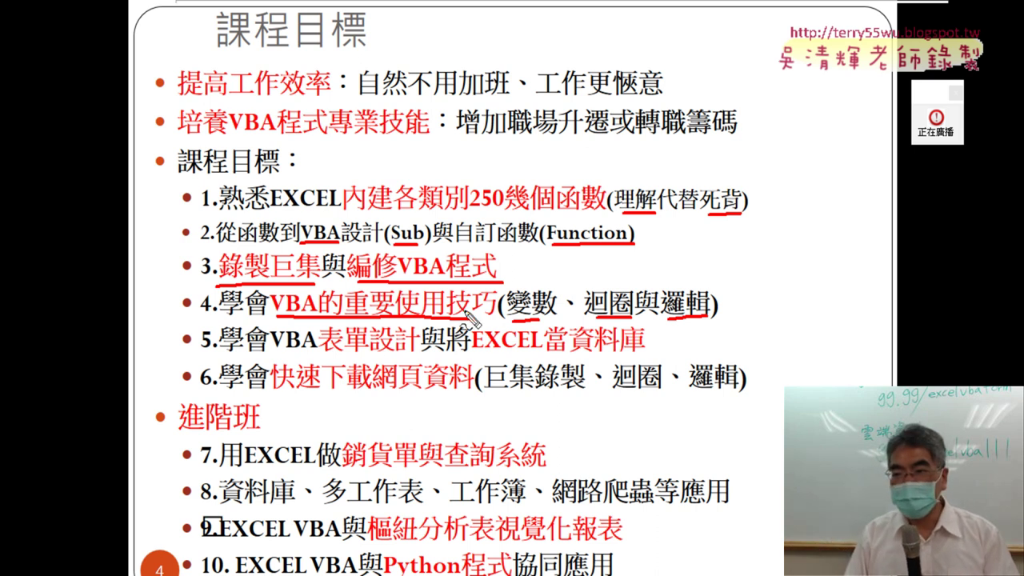
pyautogui.moveTo(322, 354); pyautogui.dragTo(415, 360)
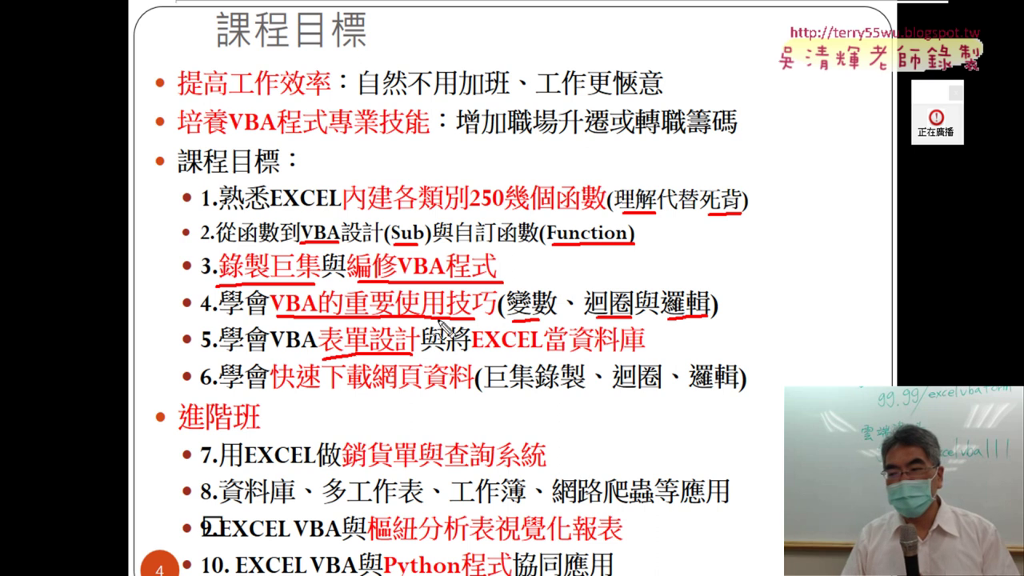
pyautogui.moveTo(575, 354); pyautogui.dragTo(642, 353)
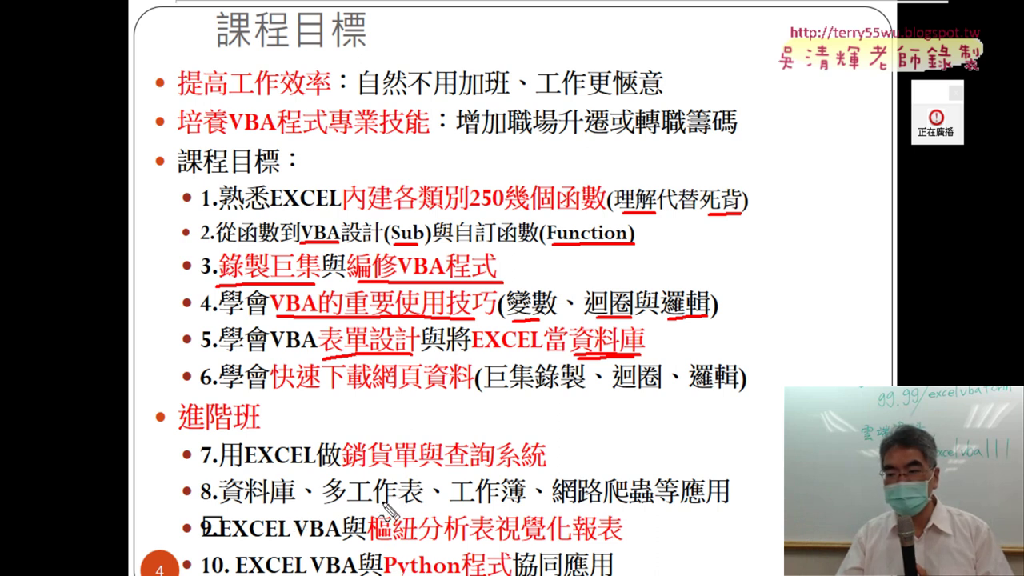
# Draw a red line under 多工作表 in objective 8, then wipe all ink with E.
pyautogui.moveTo(324, 505); pyautogui.dragTo(528, 506)
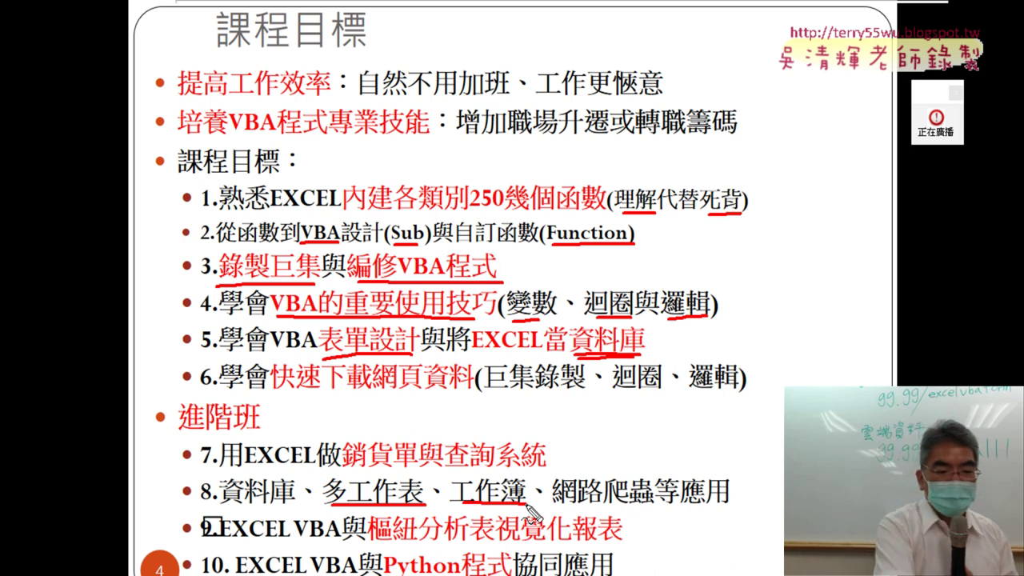
pyautogui.press('e')
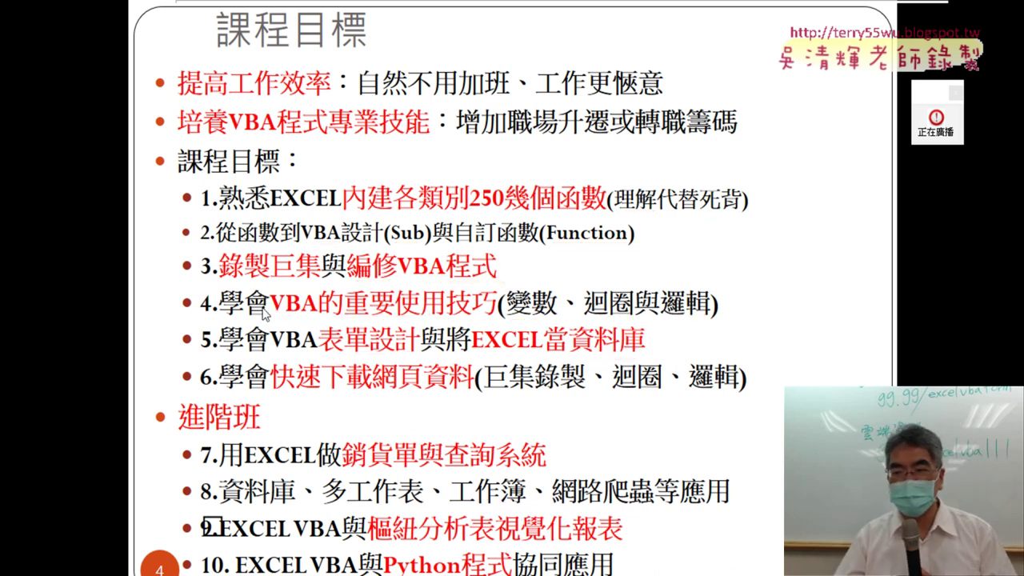
# Advance to slide 5 showing search results for excel vba 教學 and app 開發 教學.
pyautogui.click(307, 325)
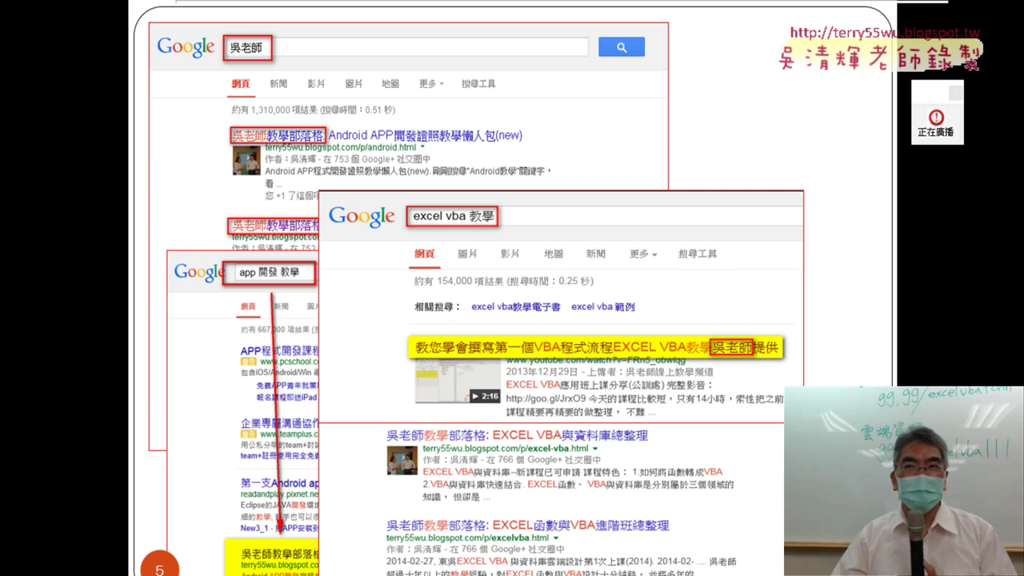
# Go to slide 6, 講師簡歷, showing the instructor's credentials.
pyautogui.press('pagedown')
pyautogui.press('pagedown')
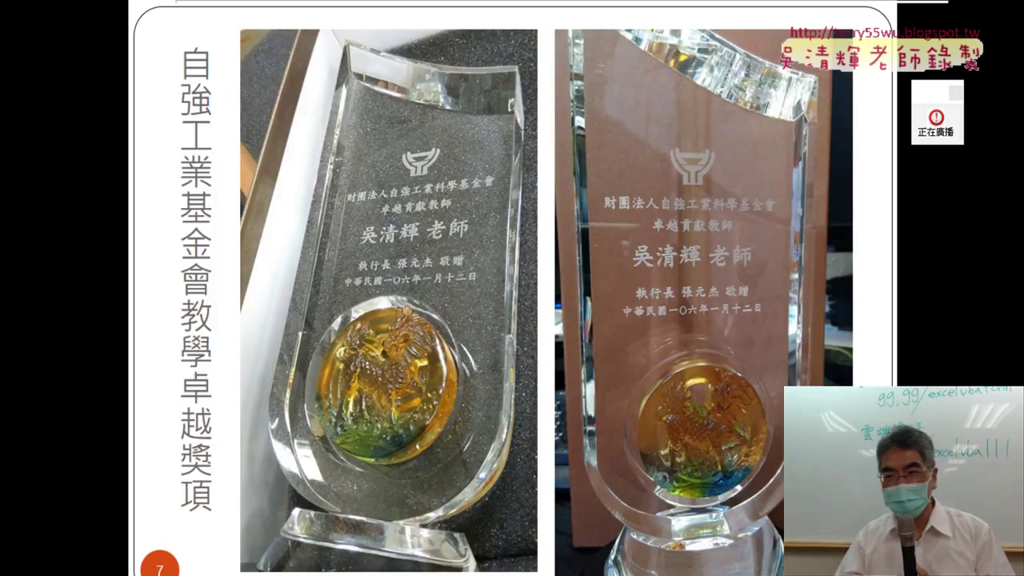
pyautogui.press('pageup')
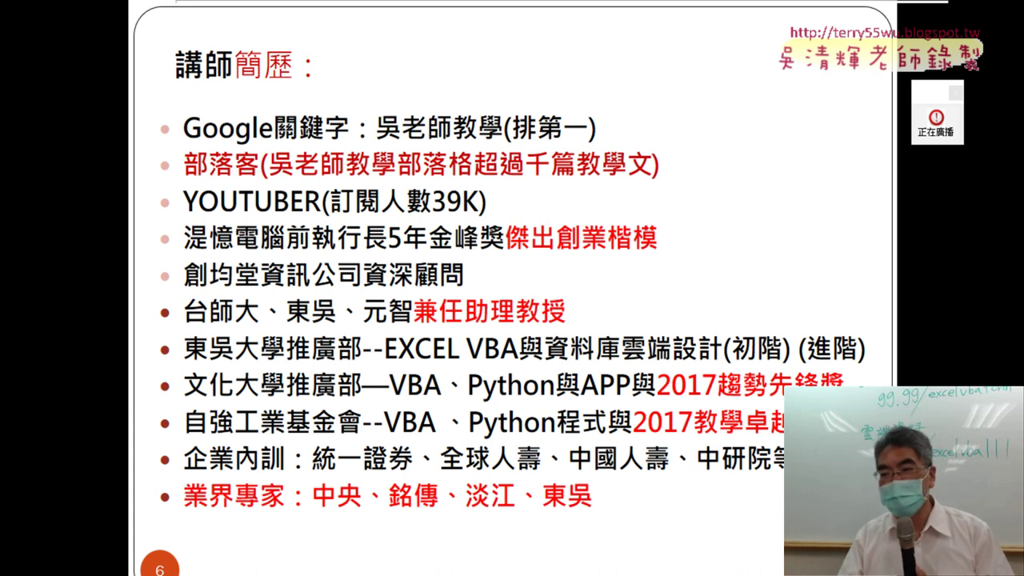
# Step past the award and certification slides to slide 10, 參考書目 (Excel職場函數468招).
pyautogui.press('Right')
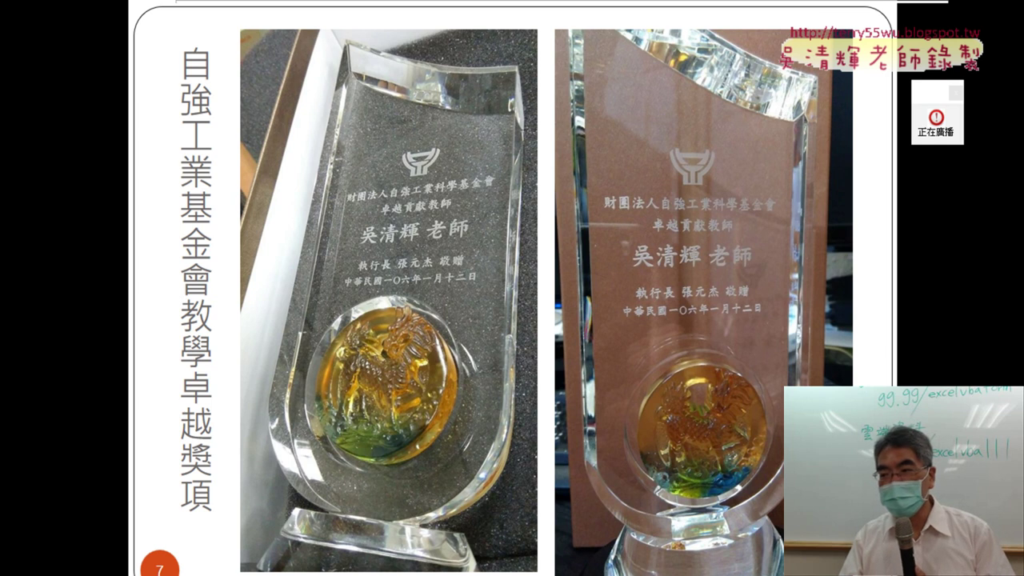
pyautogui.press('Left')
pyautogui.press('Right')
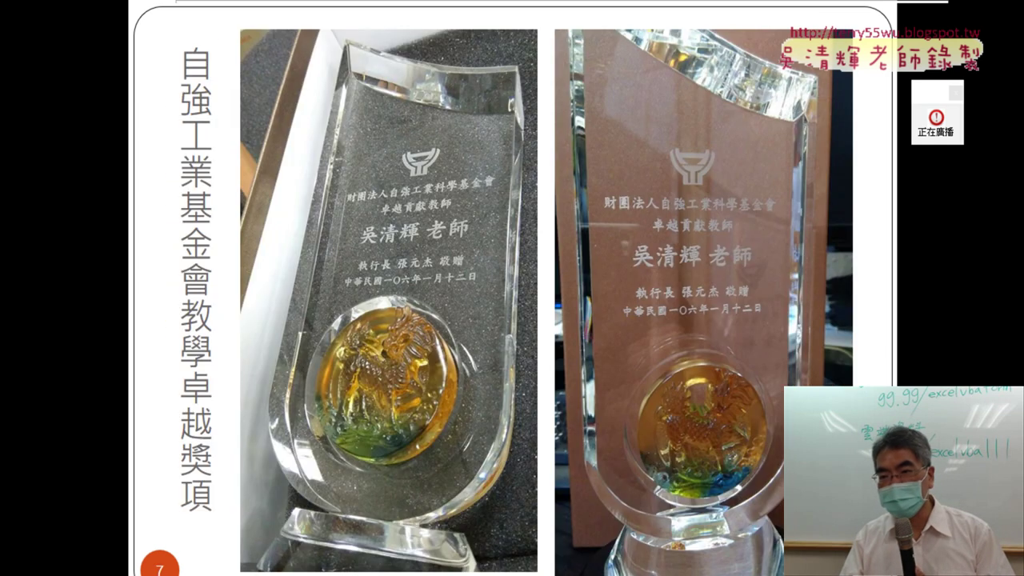
pyautogui.press('Right')
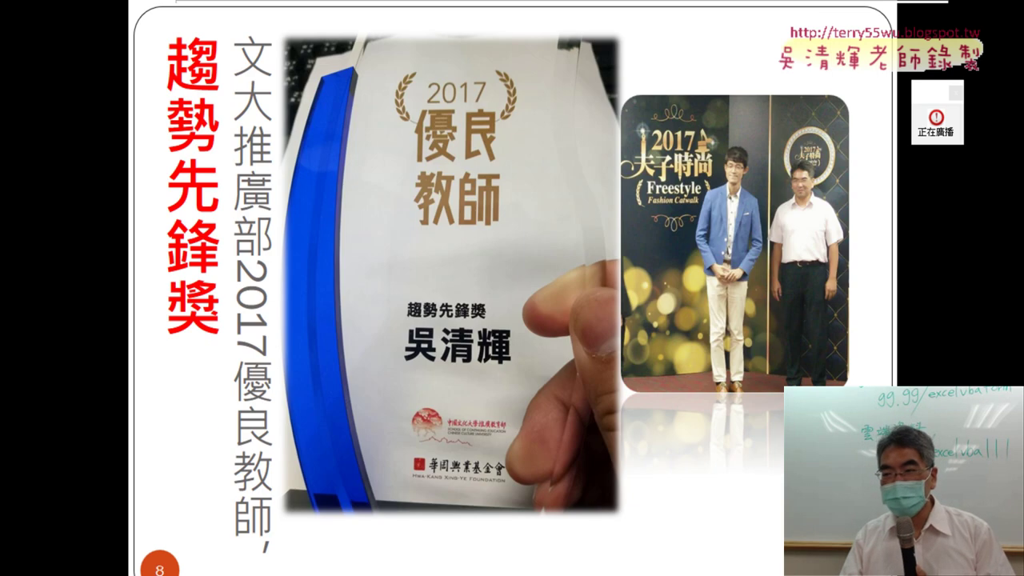
pyautogui.press('Right')
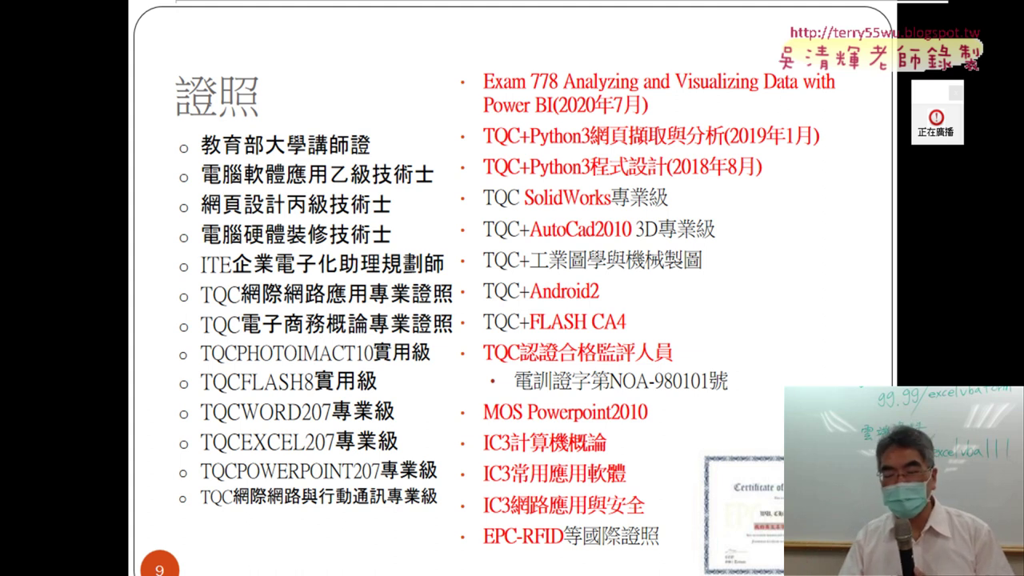
pyautogui.press('Right')
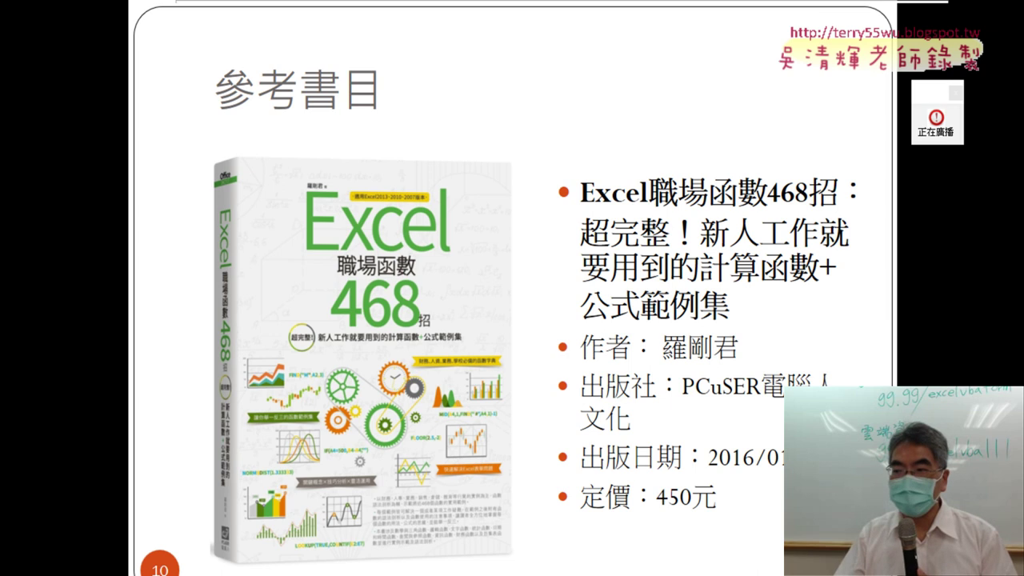
# Advance the slideshow to slide 11, the reference page listing two Excel VBA books.
pyautogui.press('Right')
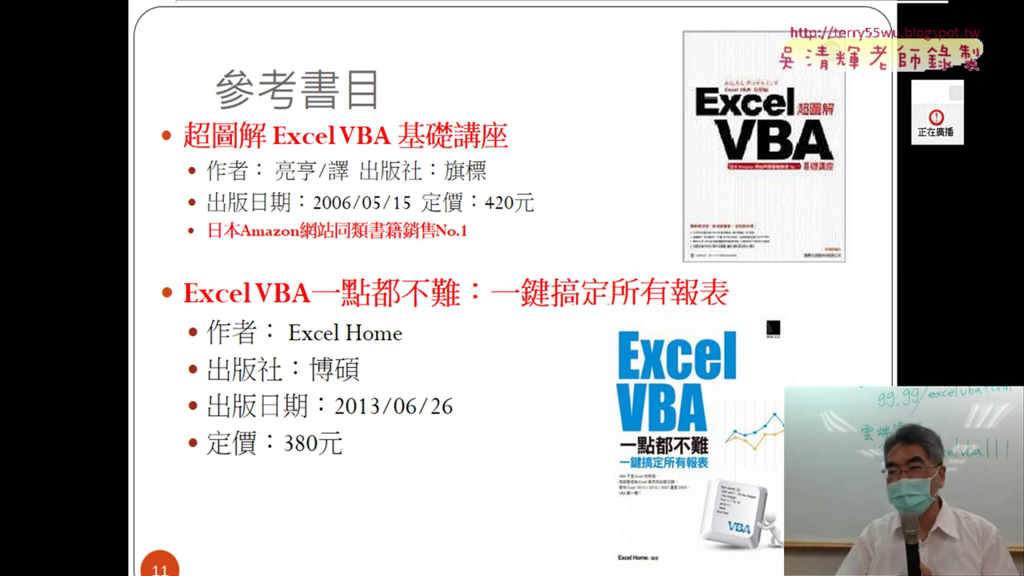
# Advance the slideshow to slide 12, listing the five function categories and custom functions.
pyautogui.press('pagedown')
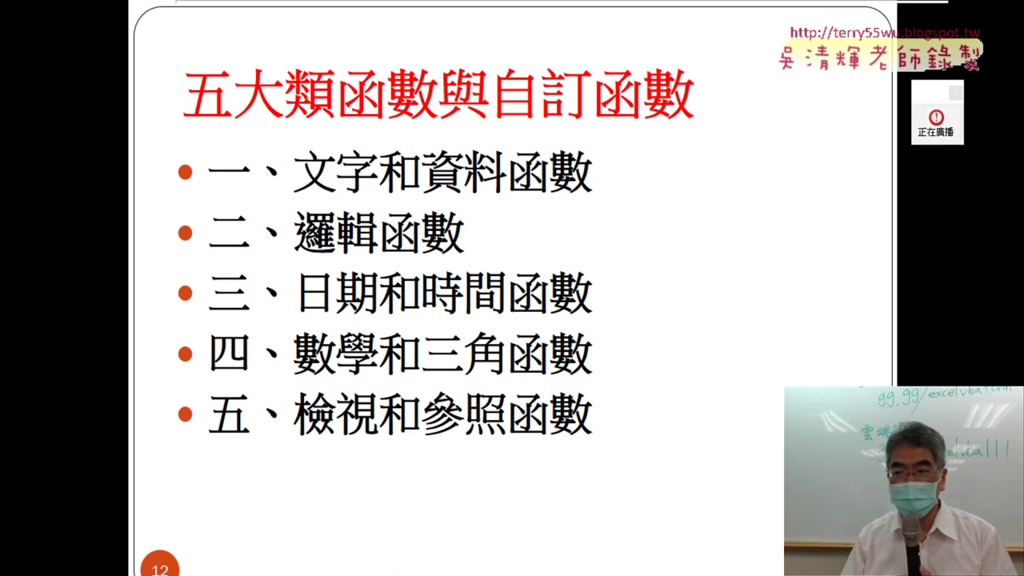
# Move to slide 13 on text and data functions, end the slideshow, and minimize PowerPoint.
pyautogui.press('pagedown')
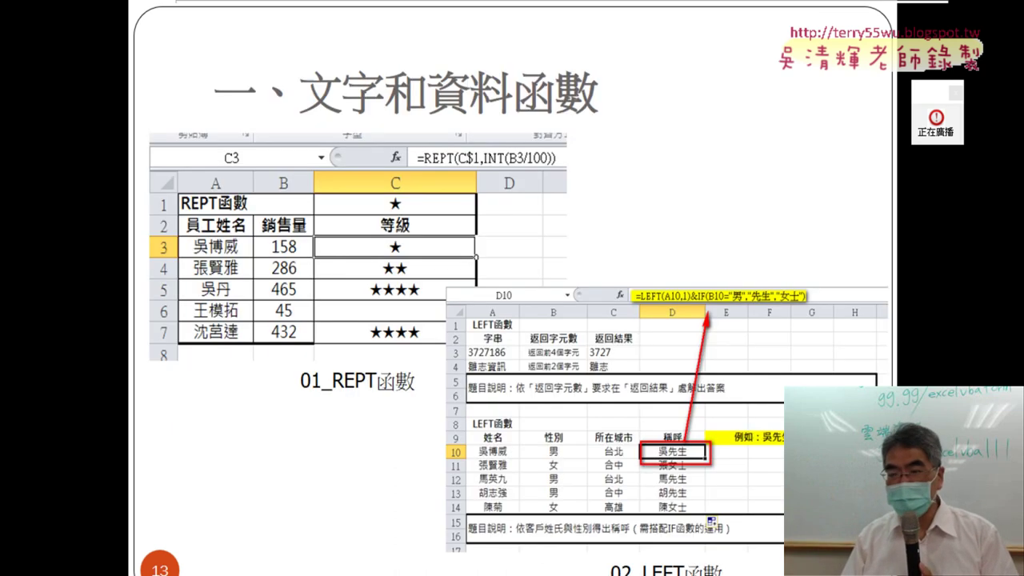
pyautogui.press('Escape')
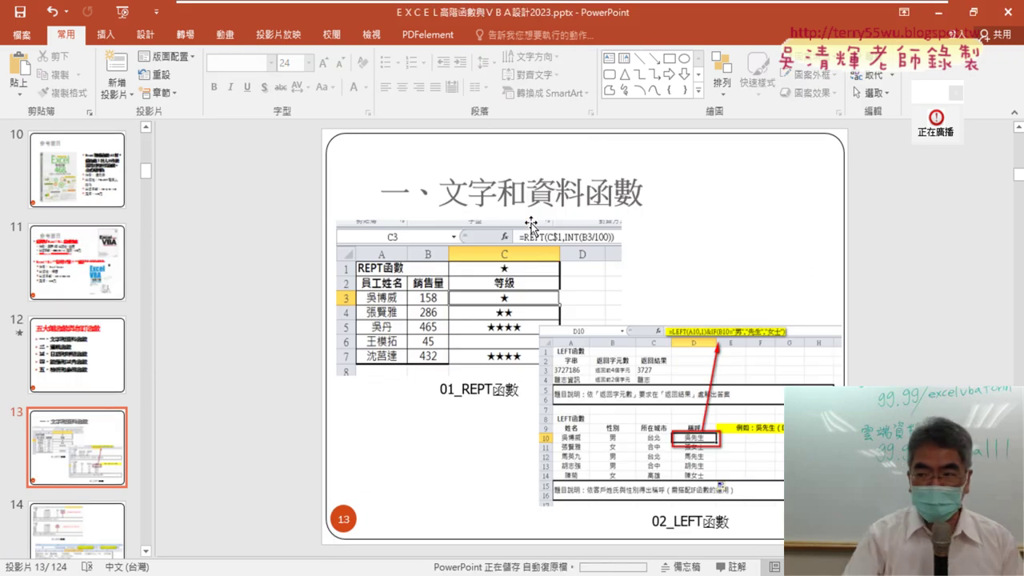
pyautogui.click(930, 14)
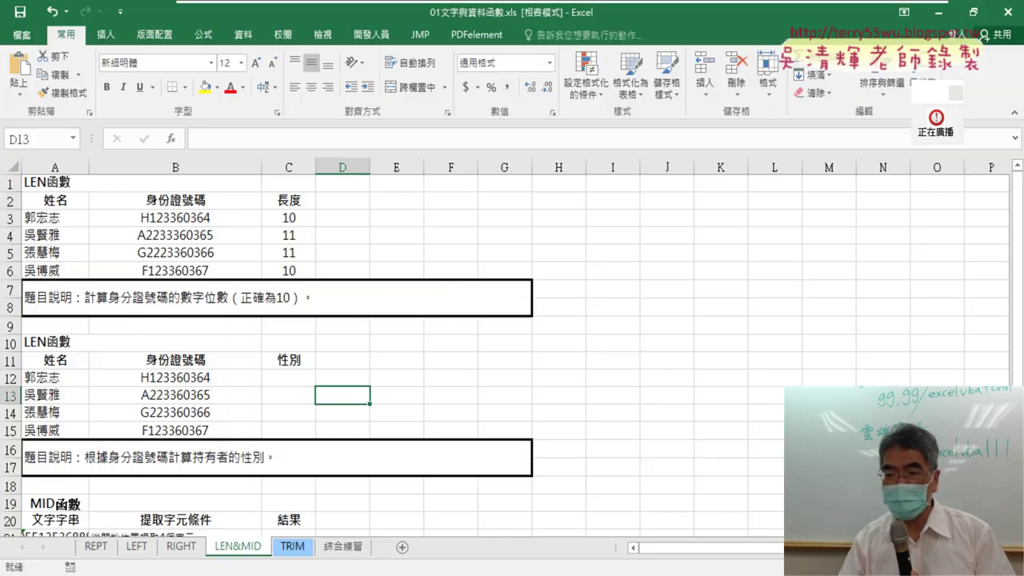
# Switch to the LEFT sheet and select cell D10 for the salutation formula.
pyautogui.click(138, 547)
pyautogui.click(182, 548)
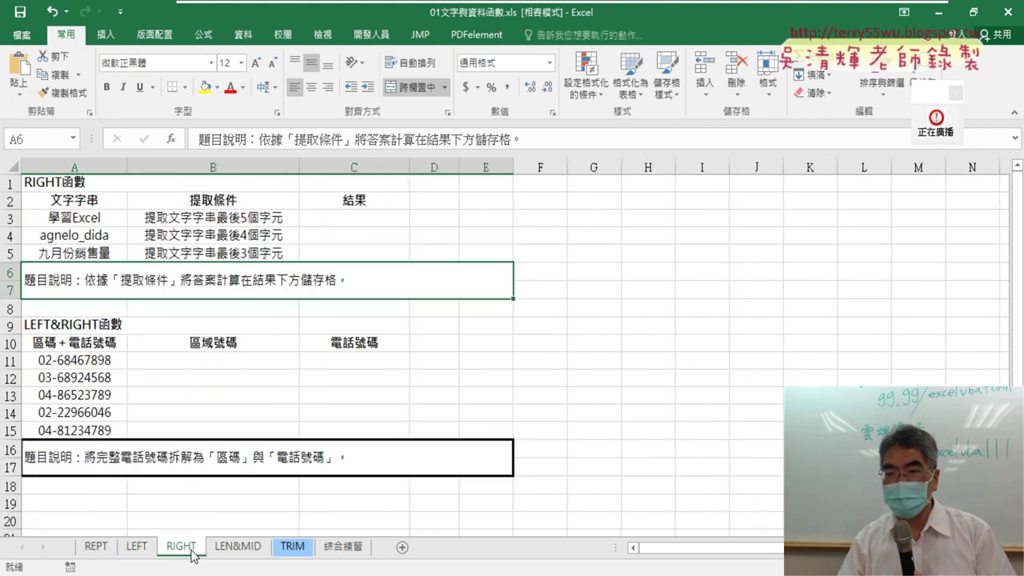
pyautogui.click(137, 548)
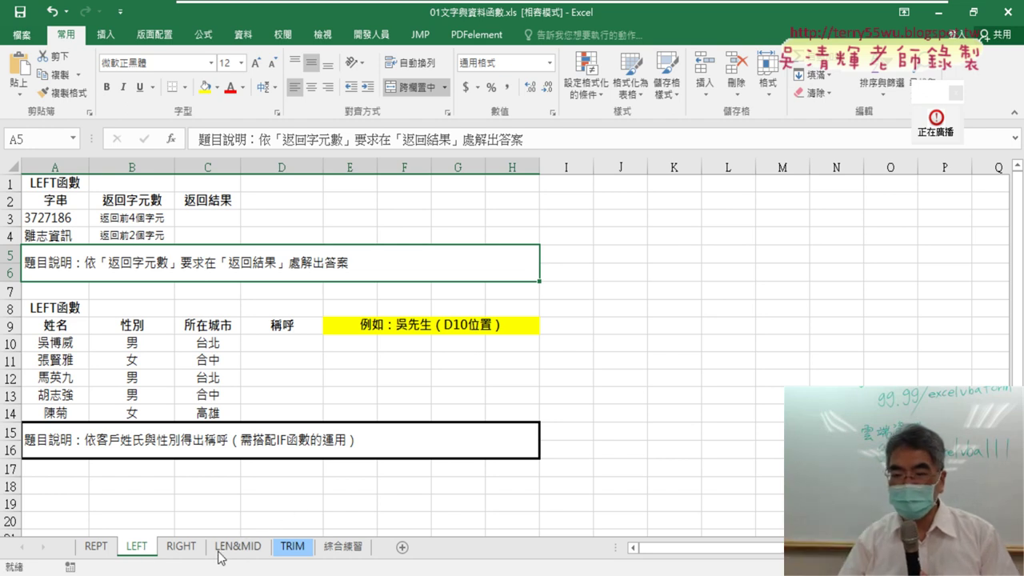
pyautogui.click(289, 346)
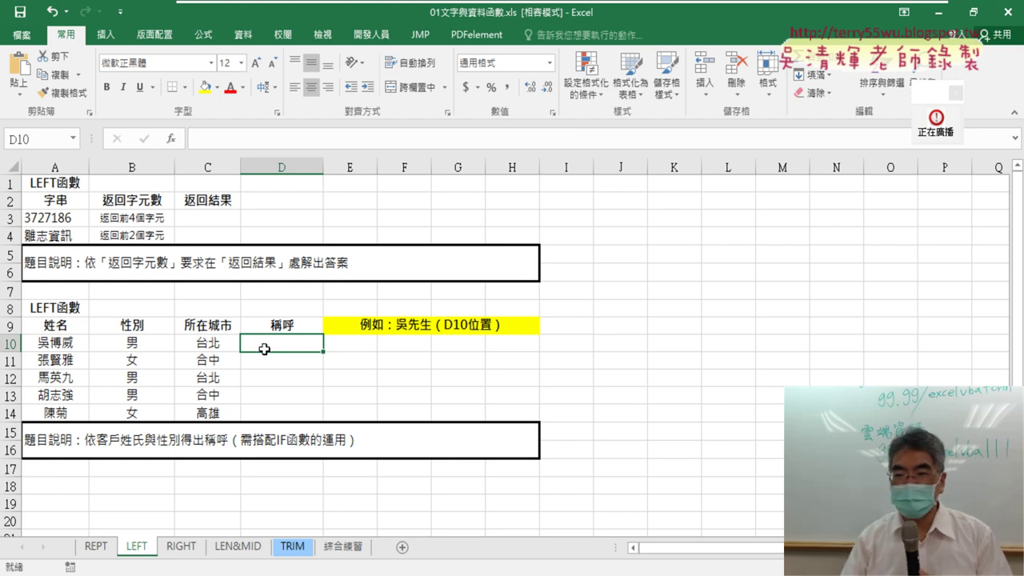
# Insert =LEFT(A10,1) into D10 from the Text functions, returning the surname 吳.
pyautogui.click(170, 138)
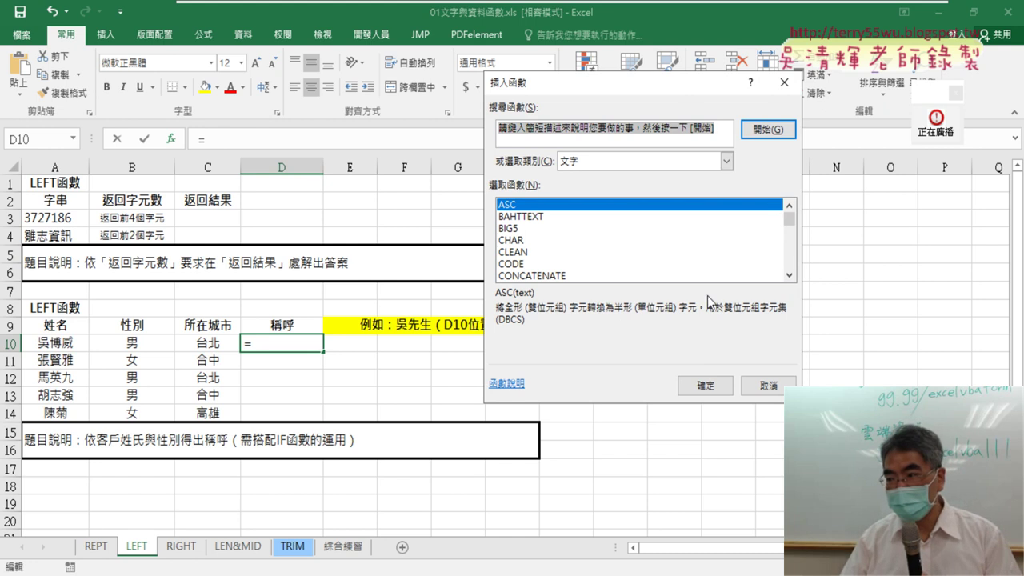
pyautogui.click(789, 274)
pyautogui.click(789, 275)
pyautogui.click(789, 275)
pyautogui.click(621, 165)
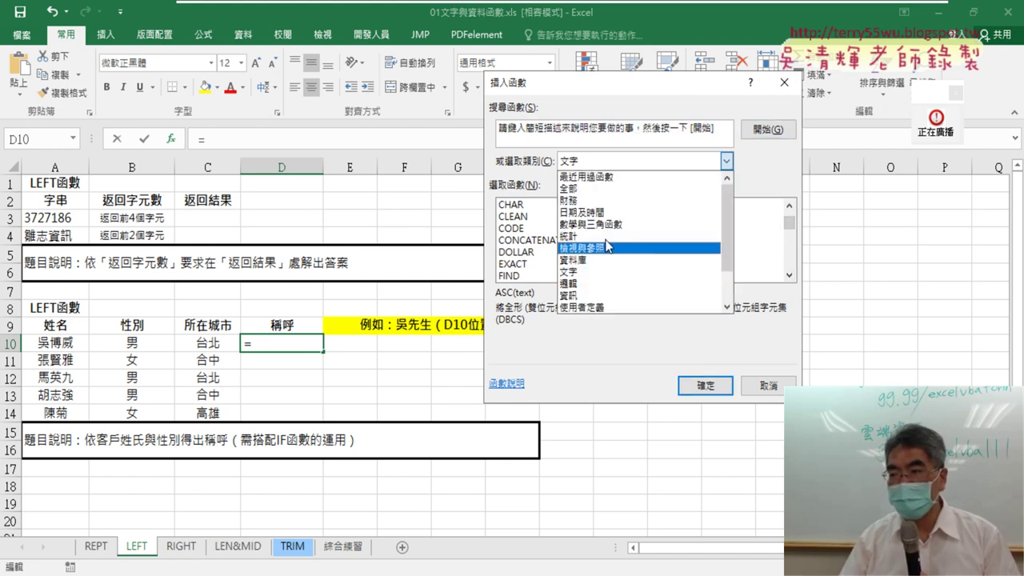
pyautogui.click(622, 272)
pyautogui.scroll(-2, 788, 260)
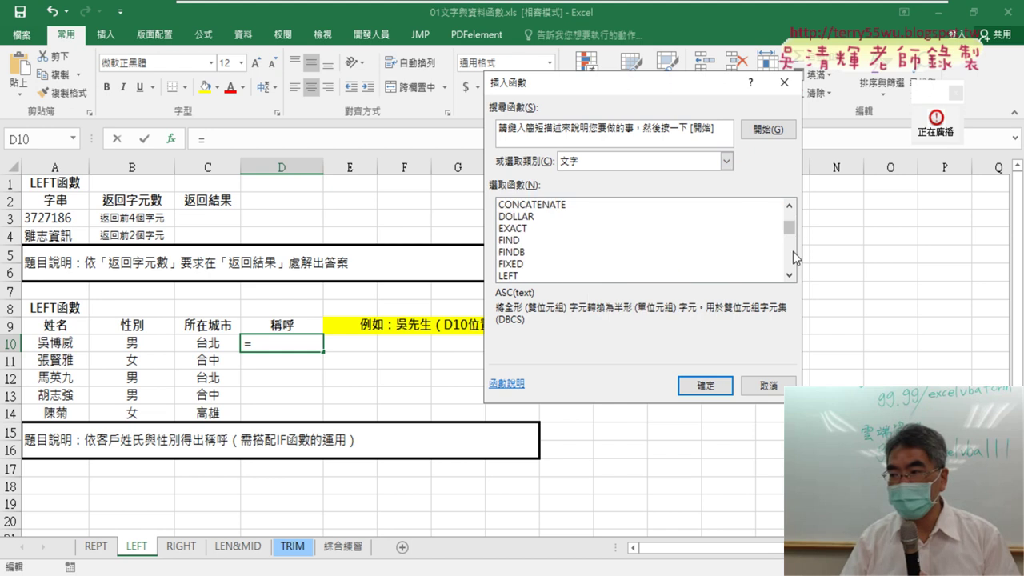
pyautogui.doubleClick(513, 276)
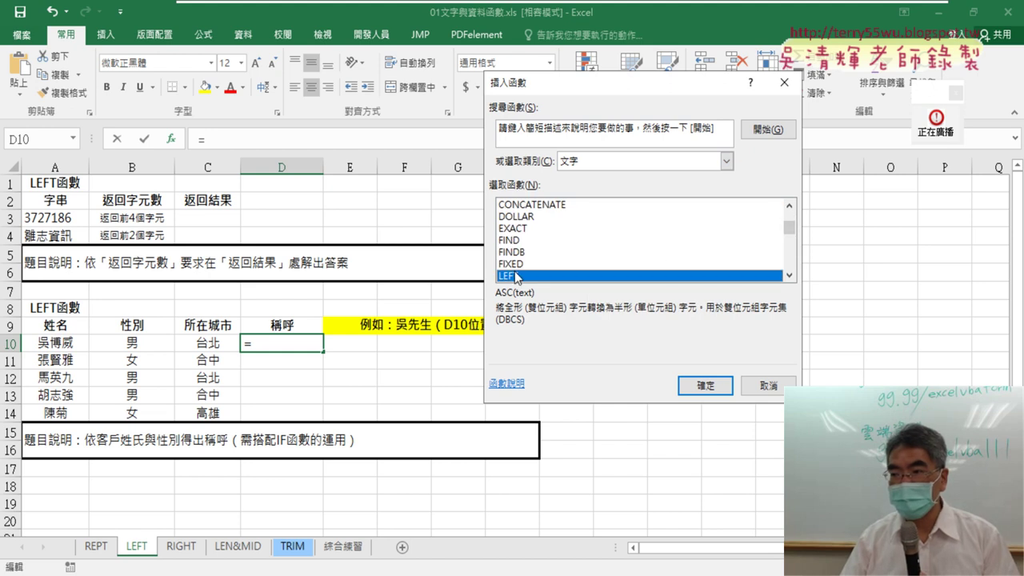
pyautogui.click(56, 343)
pyautogui.click(532, 196)
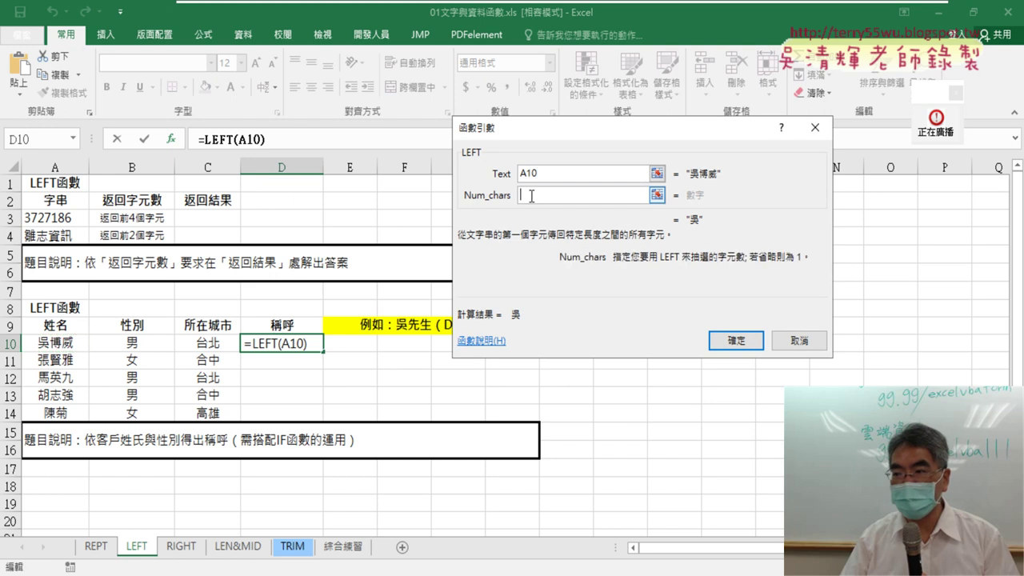
pyautogui.write('1')
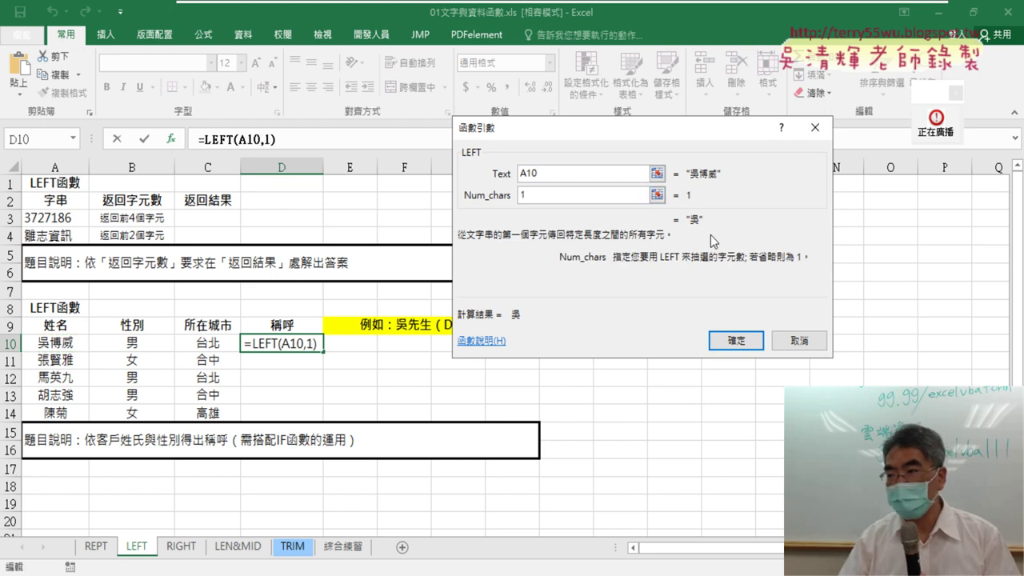
pyautogui.click(726, 342)
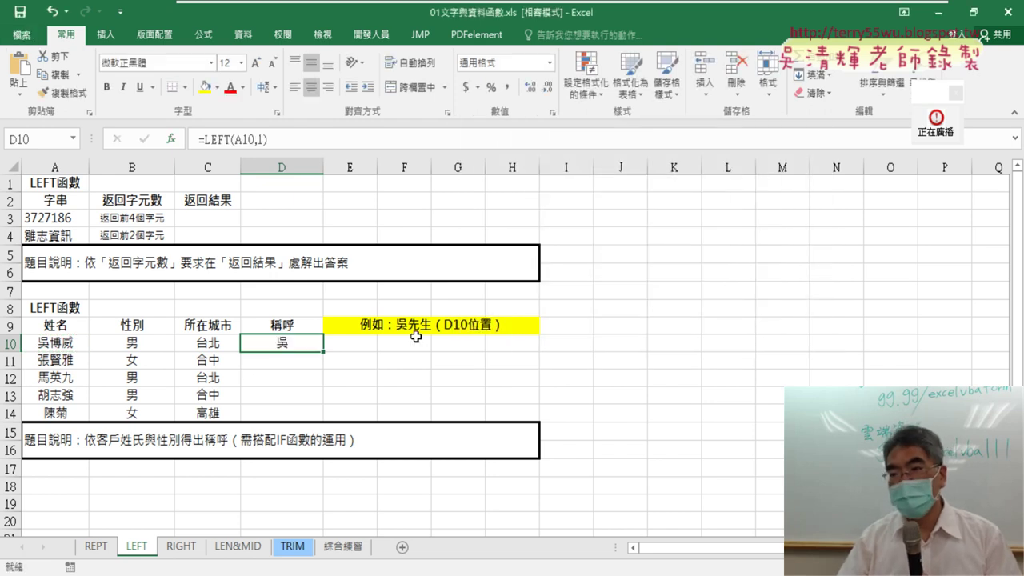
# Append & to D10's LEFT formula and insert the IF function from the Logical category.
pyautogui.click(288, 138)
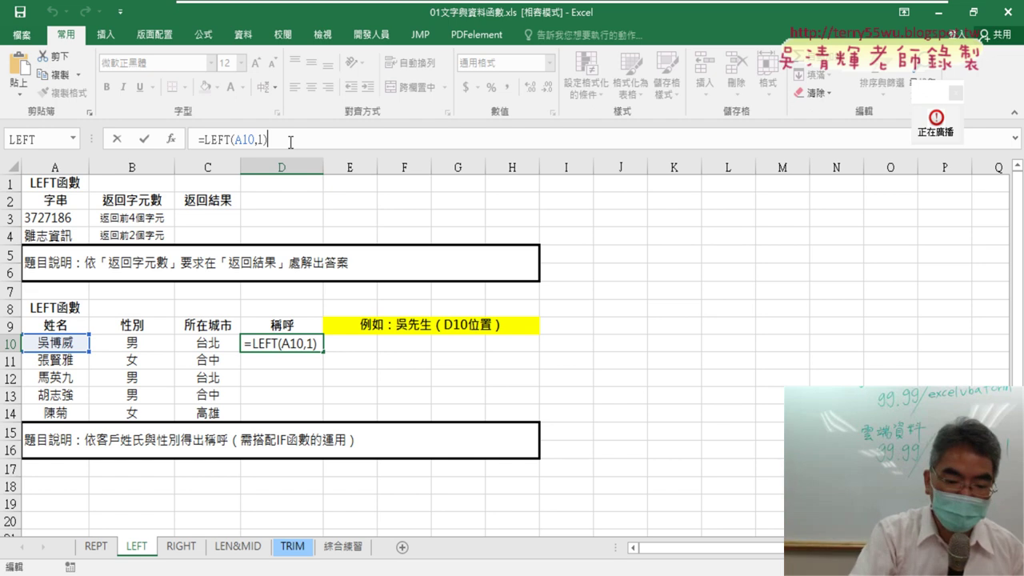
pyautogui.write('&')
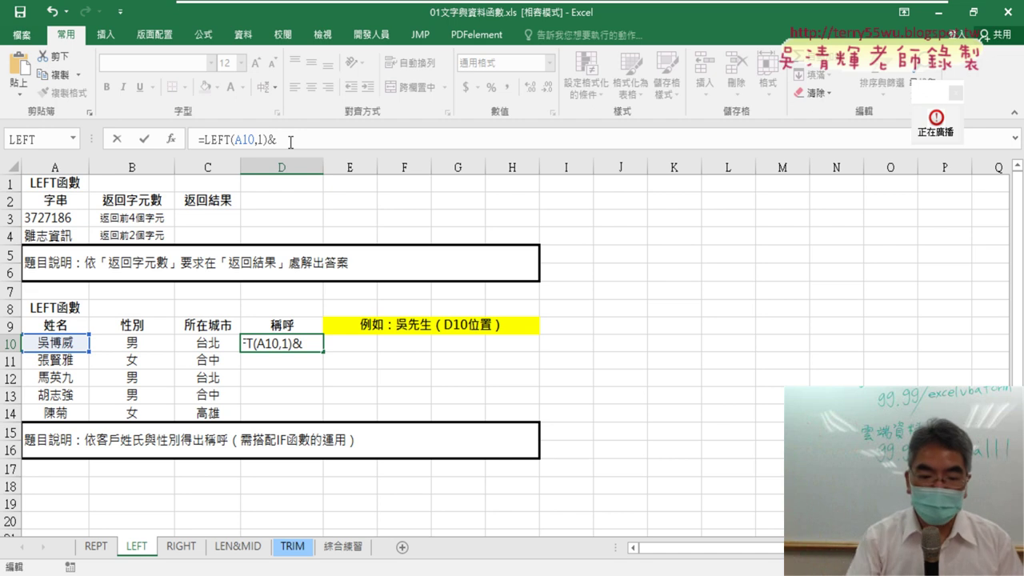
pyautogui.write('i')
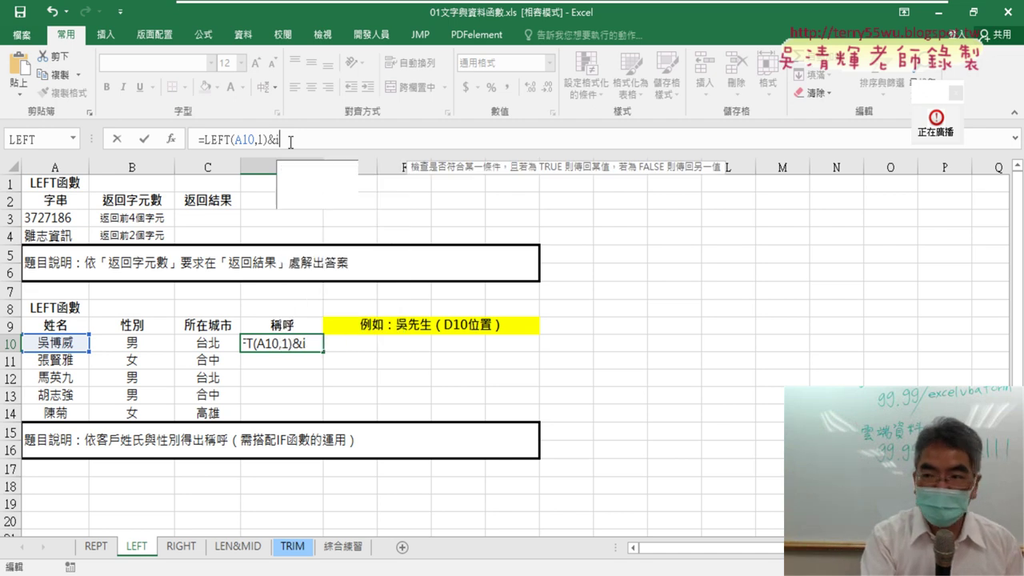
pyautogui.write('f')
pyautogui.press('BackSpace')
pyautogui.press('BackSpace')
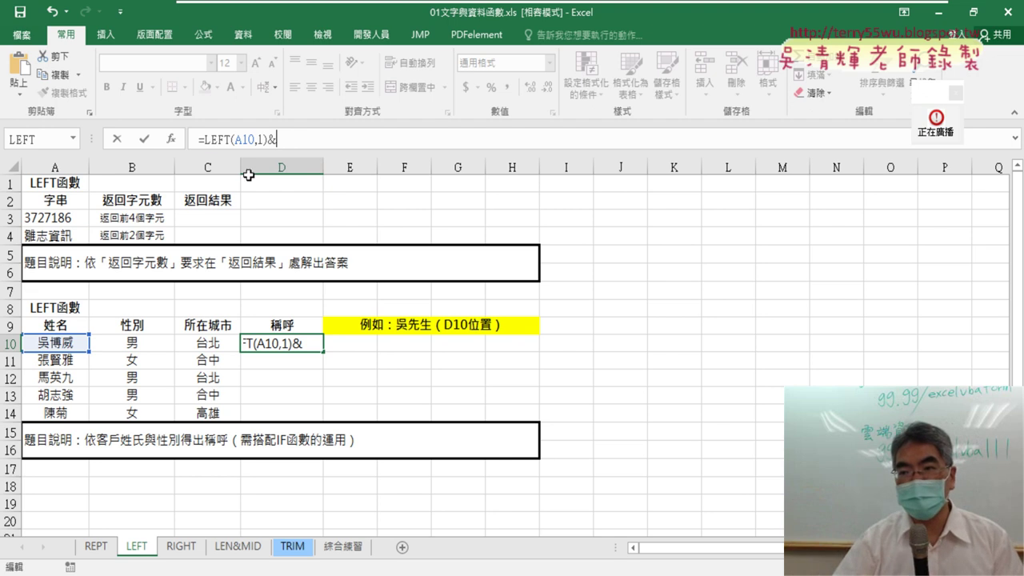
pyautogui.click(172, 141)
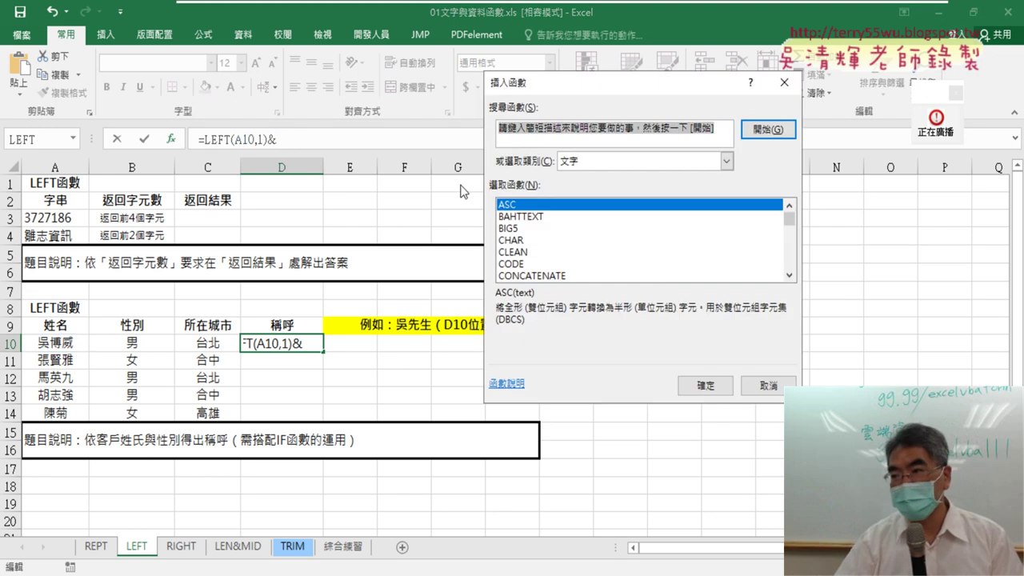
pyautogui.click(726, 161)
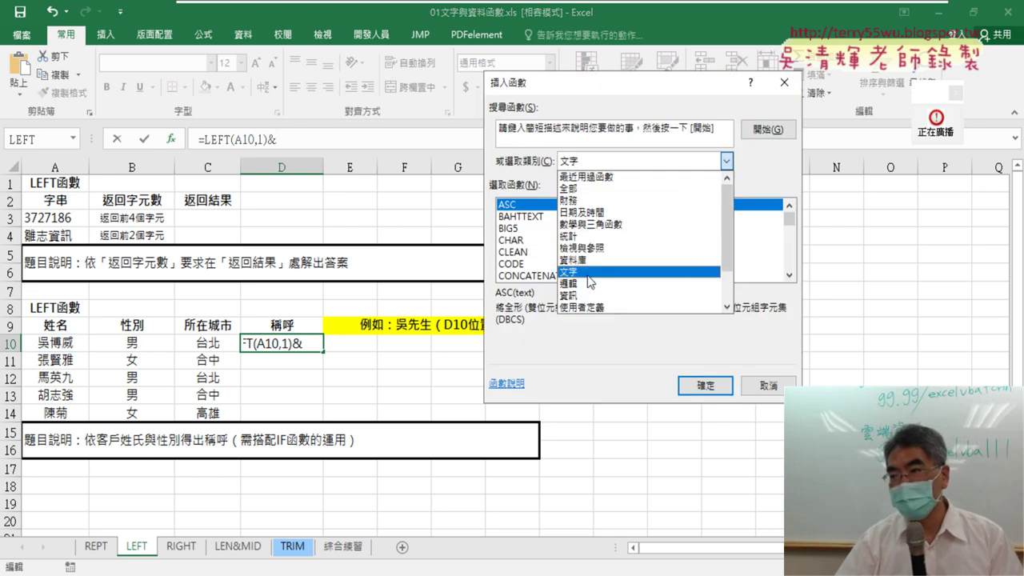
pyautogui.click(590, 284)
pyautogui.doubleClick(507, 229)
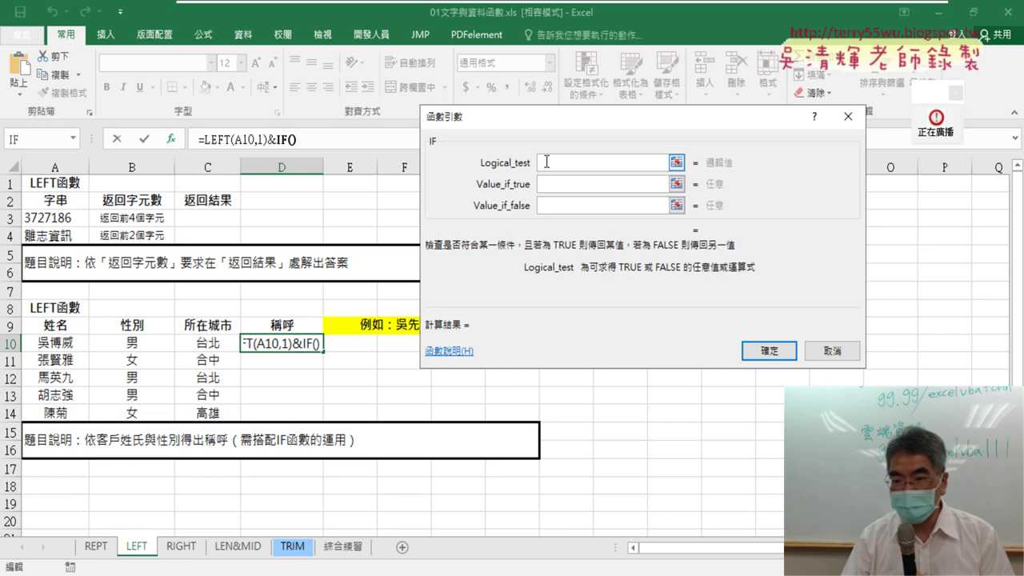
# Set the IF logical test to B10="男".
pyautogui.click(129, 345)
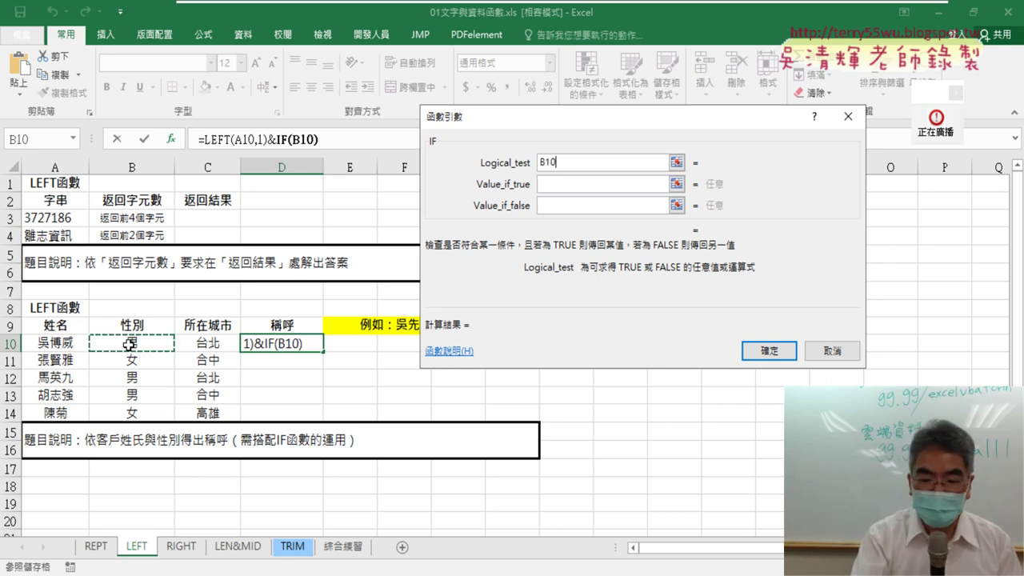
pyautogui.write('="ㄋ')
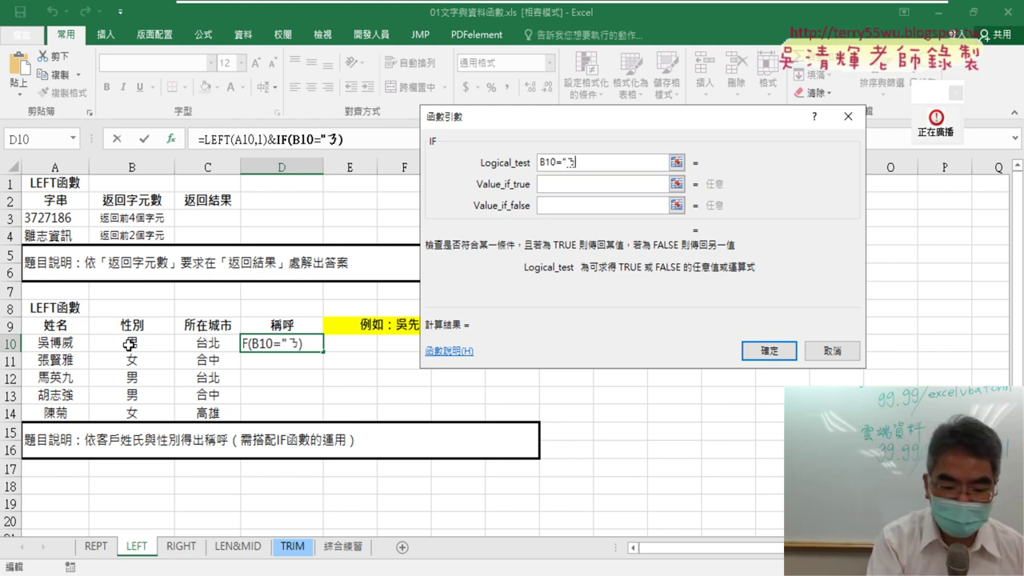
pyautogui.press('BackSpace')
pyautogui.write('南')
pyautogui.press('Down')
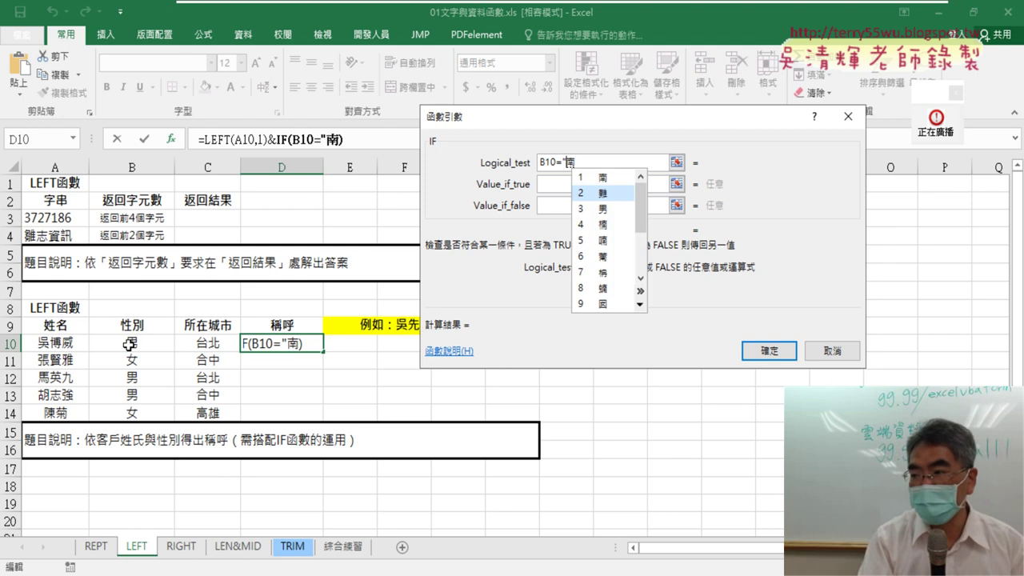
pyautogui.press('Return')
pyautogui.write('"')
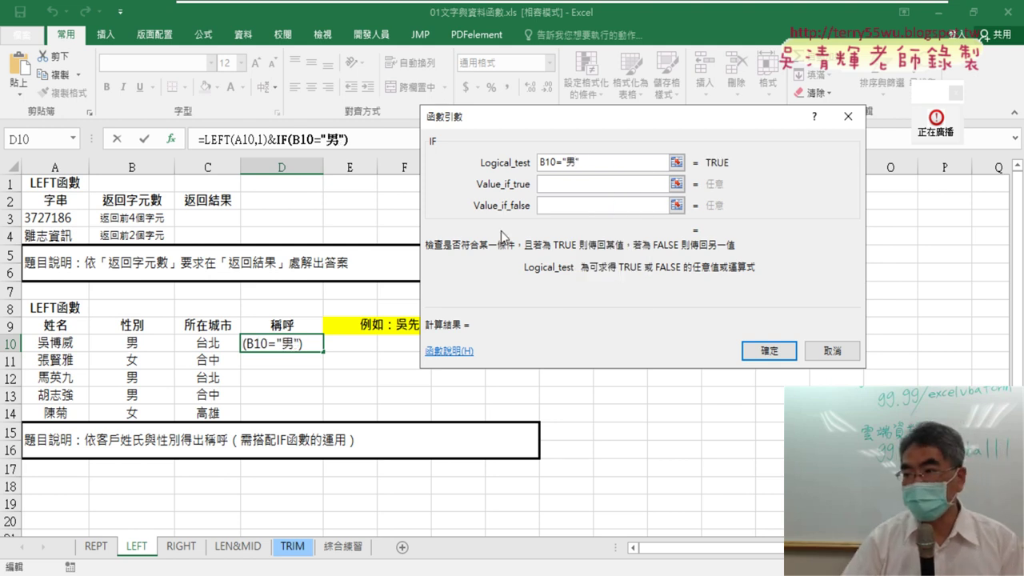
# Return 先生 if true and 小姐 if false, fill the formula down to D14, then open LEN&MID.
pyautogui.click(549, 187)
pyautogui.write('ㄒ')
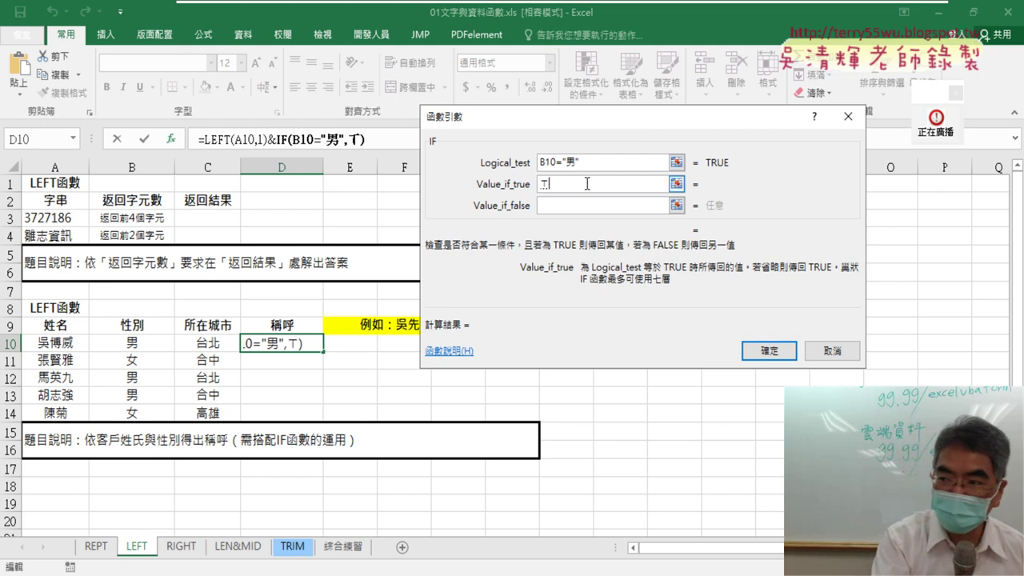
pyautogui.write('ㄧ先')
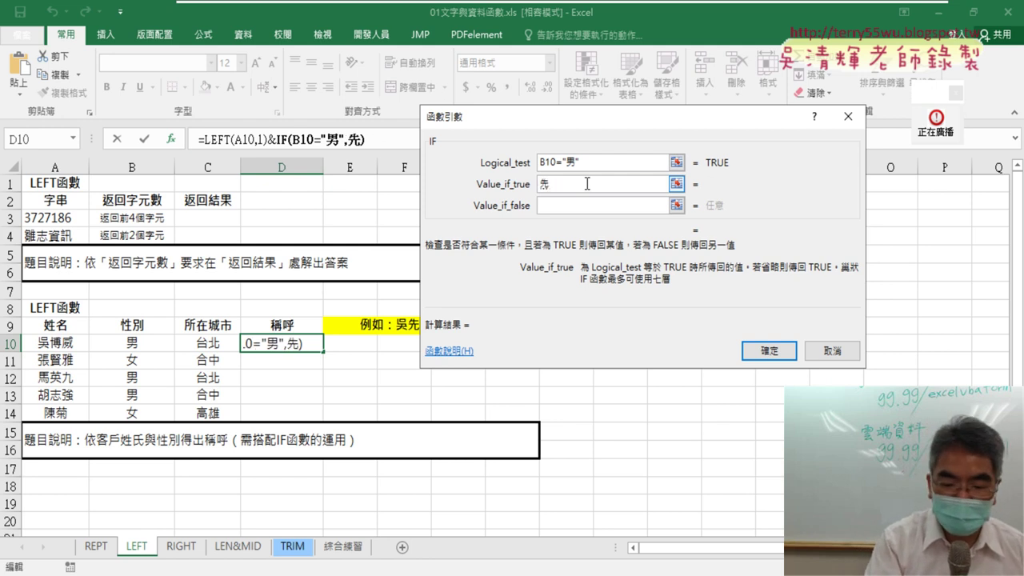
pyautogui.write('ㄕㄥ生')
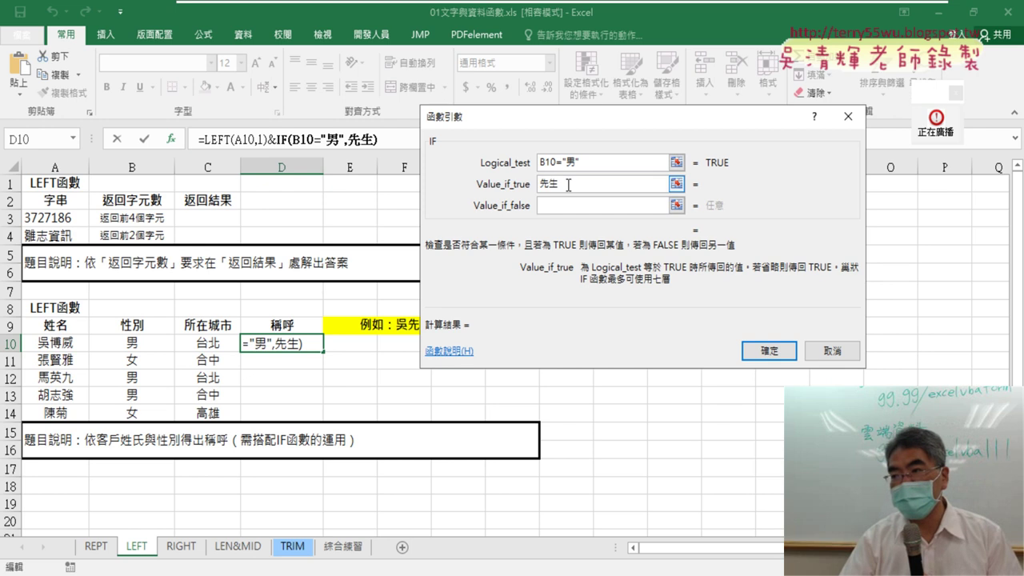
pyautogui.click(565, 164)
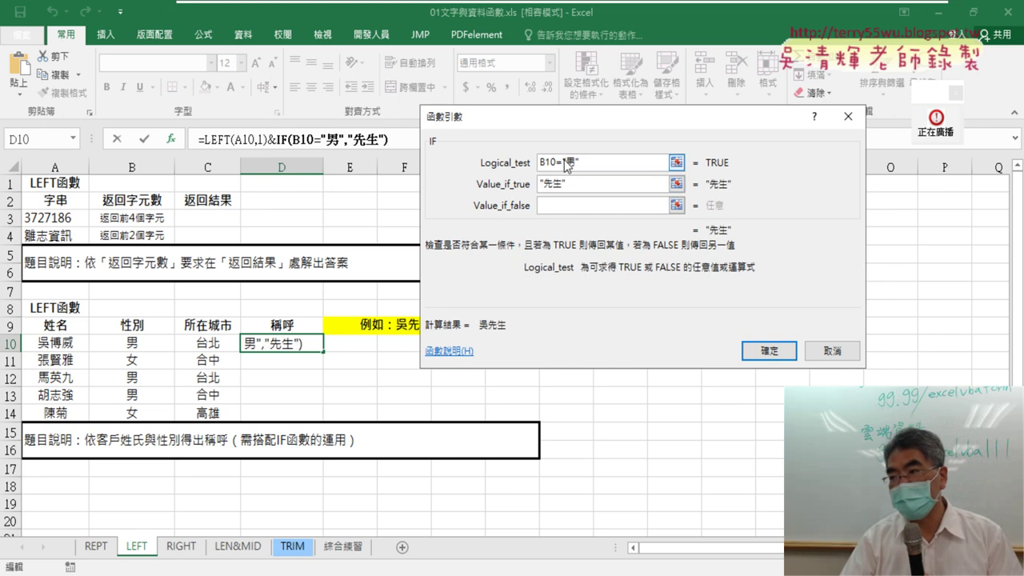
pyautogui.click(563, 205)
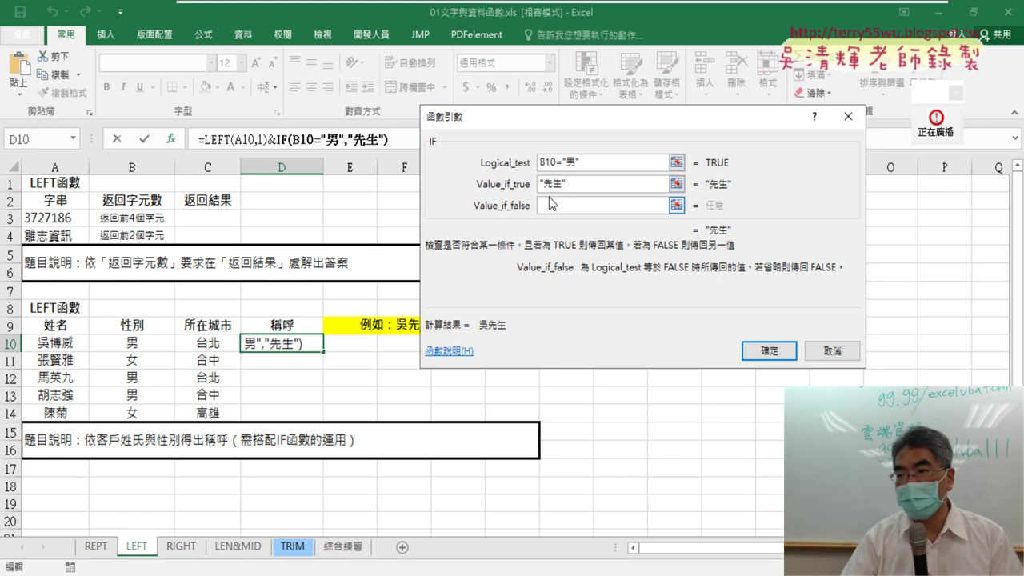
pyautogui.click(541, 183)
pyautogui.click(558, 205)
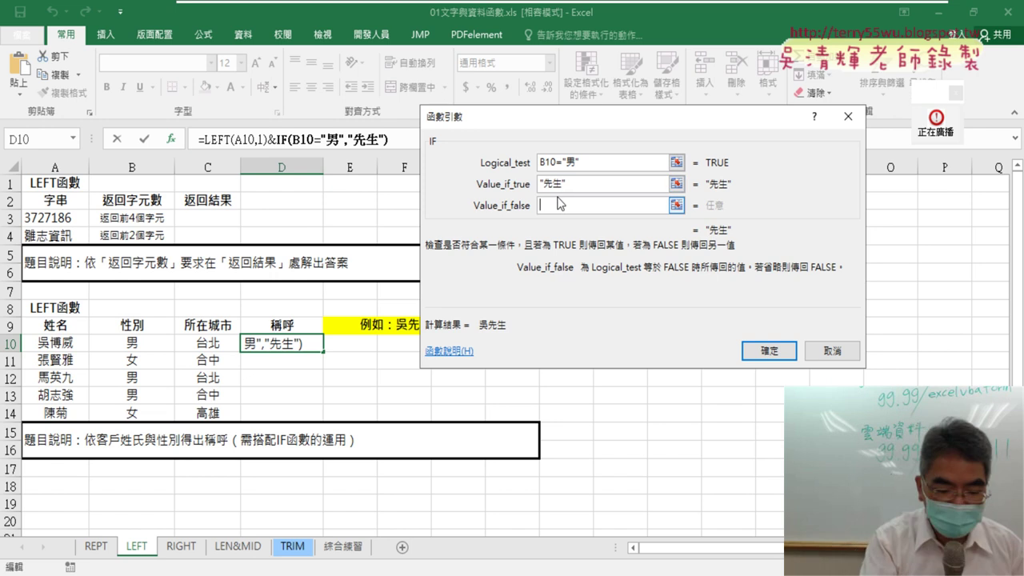
pyautogui.write('ㄒㄧㄠ')
pyautogui.write('小')
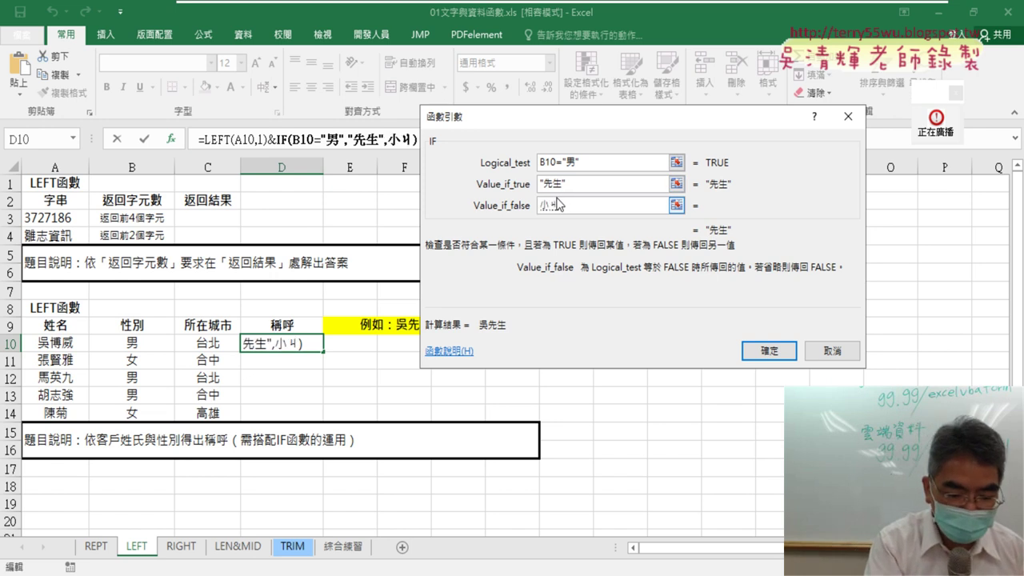
pyautogui.write('姐')
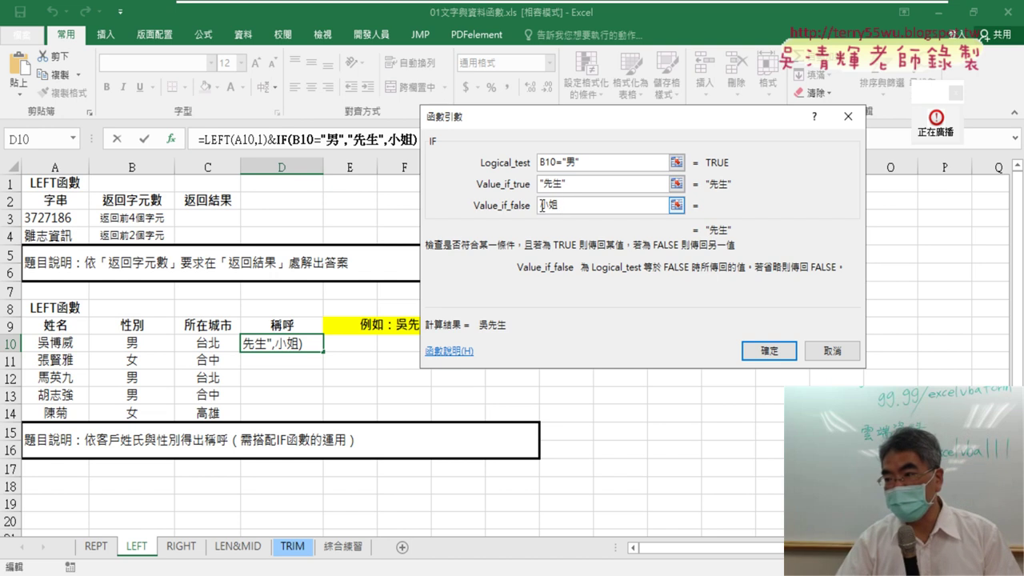
pyautogui.click(582, 185)
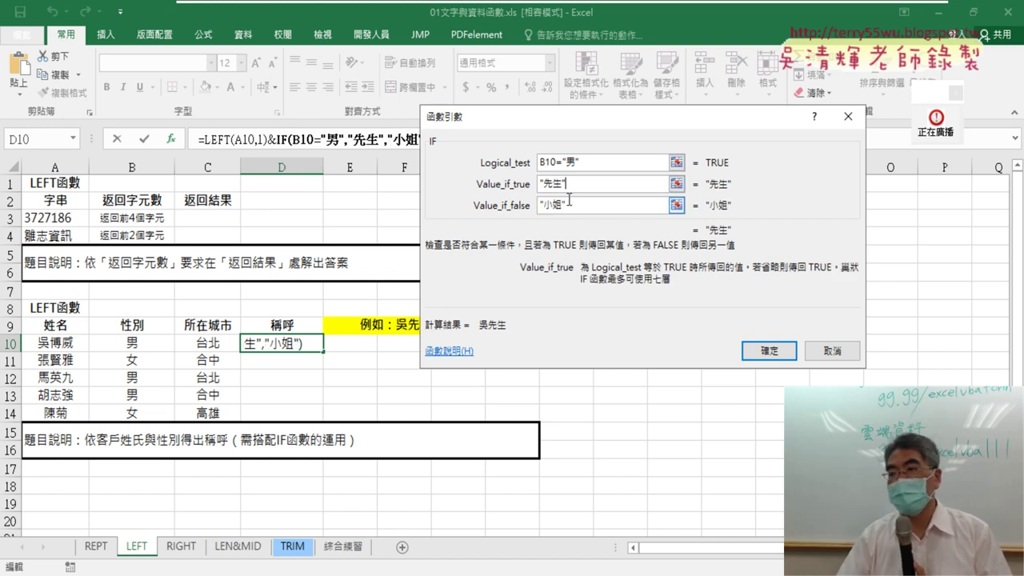
pyautogui.click(751, 351)
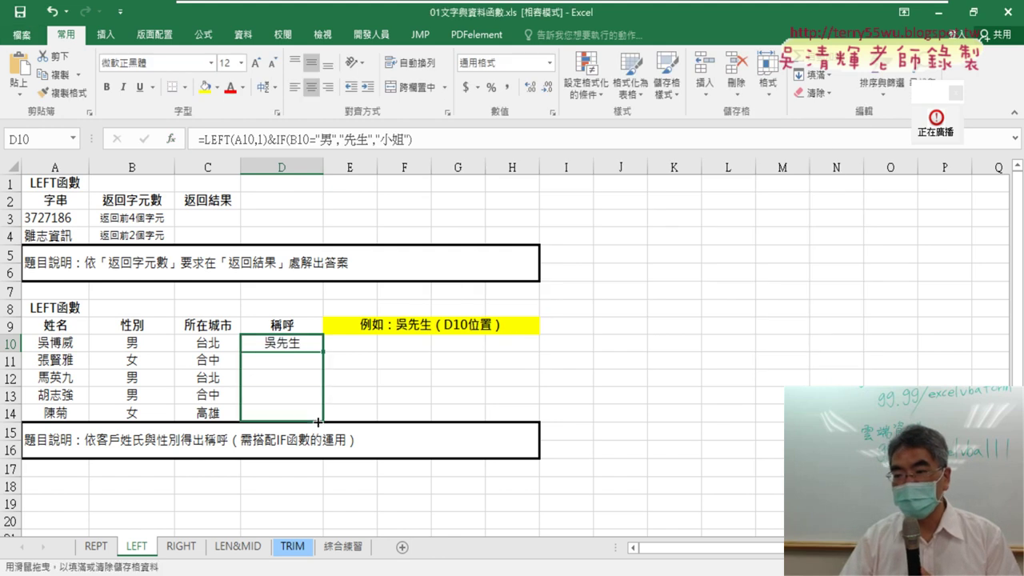
pyautogui.moveTo(321, 355); pyautogui.dragTo(321, 419)
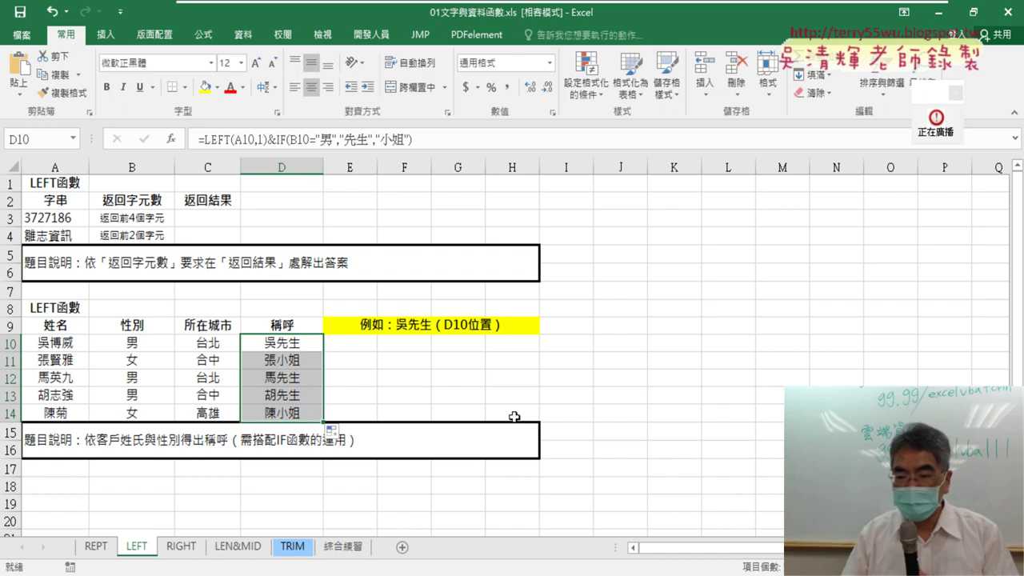
pyautogui.click(238, 547)
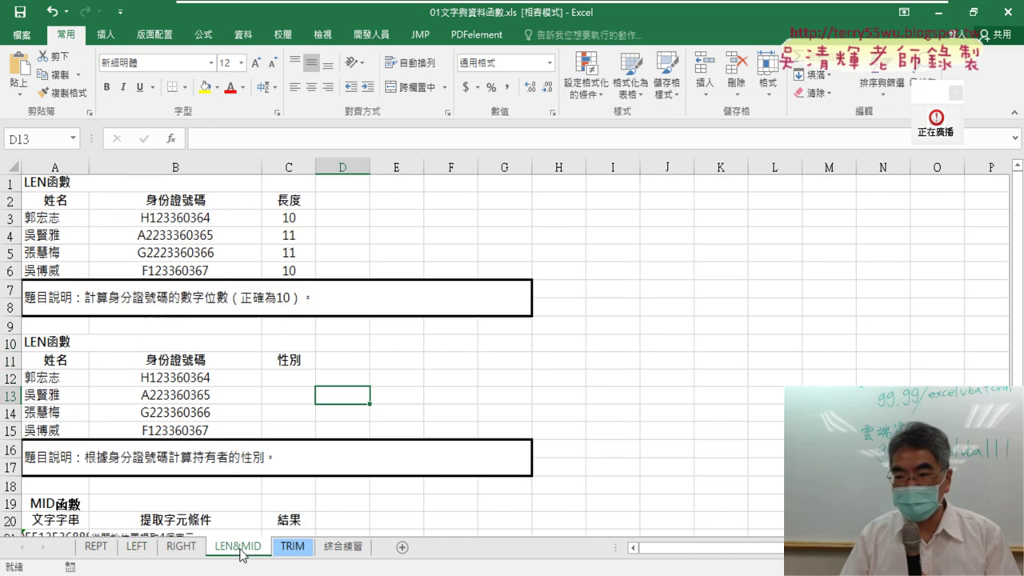
pyautogui.scroll(-2, 398, 422)
pyautogui.scroll(-1, 398, 422)
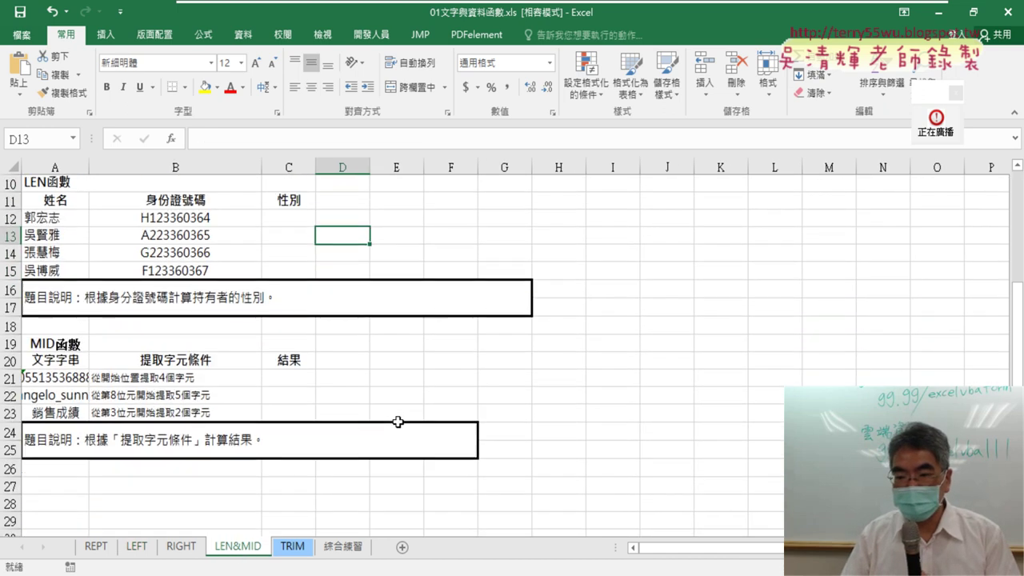
pyautogui.scroll(2, 397, 422)
pyautogui.scroll(1, 397, 422)
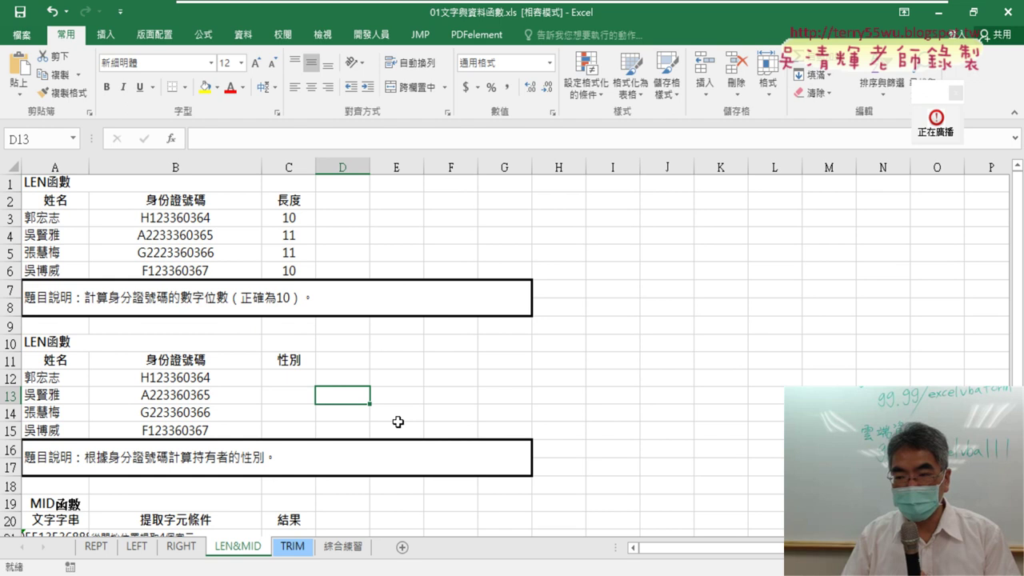
pyautogui.click(295, 377)
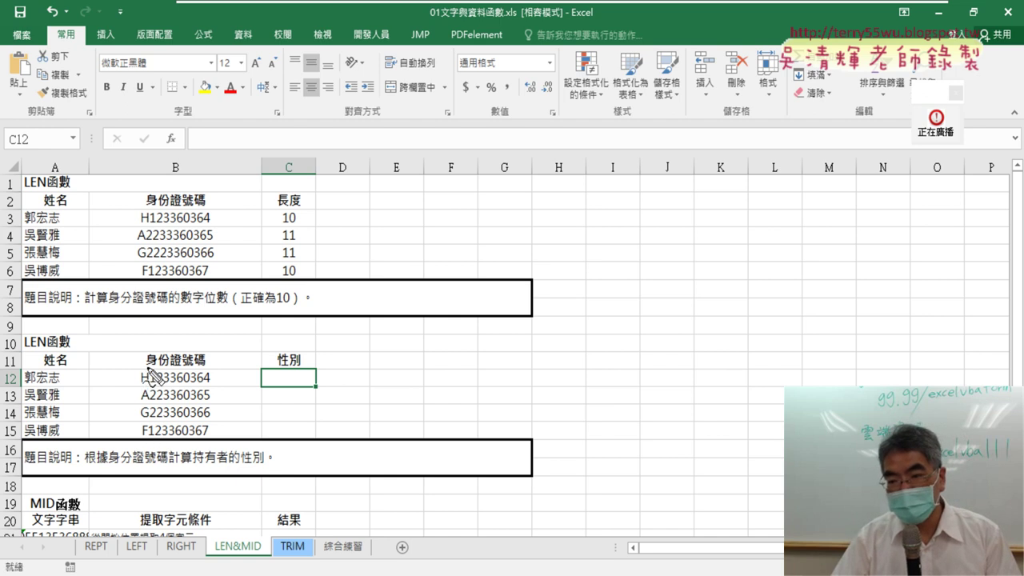
pyautogui.moveTo(148, 368); pyautogui.dragTo(142, 439)
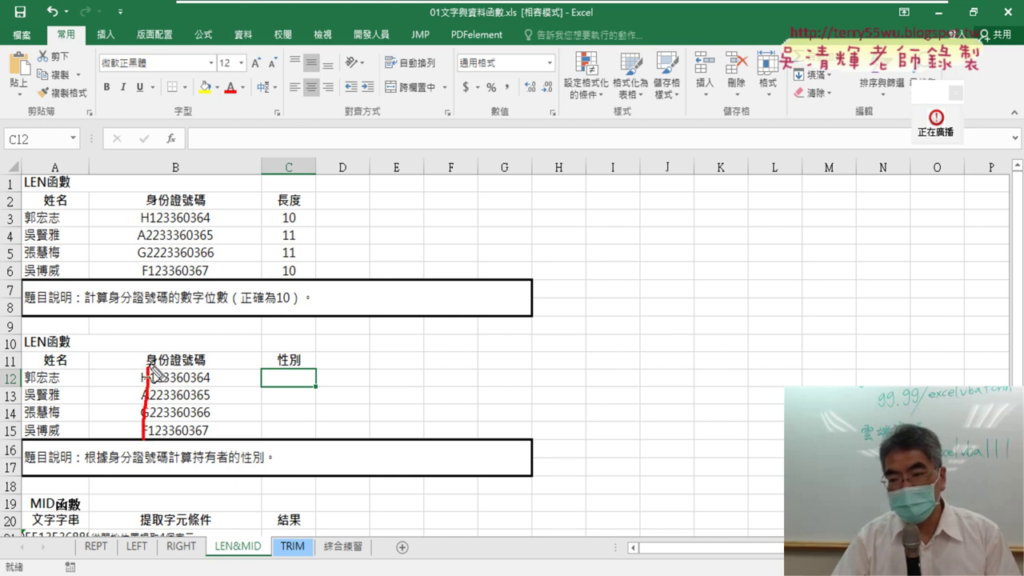
pyautogui.moveTo(152, 368)
pyautogui.mouseDown()
pyautogui.moveTo(162, 444)
pyautogui.moveTo(148, 451)
pyautogui.mouseUp()
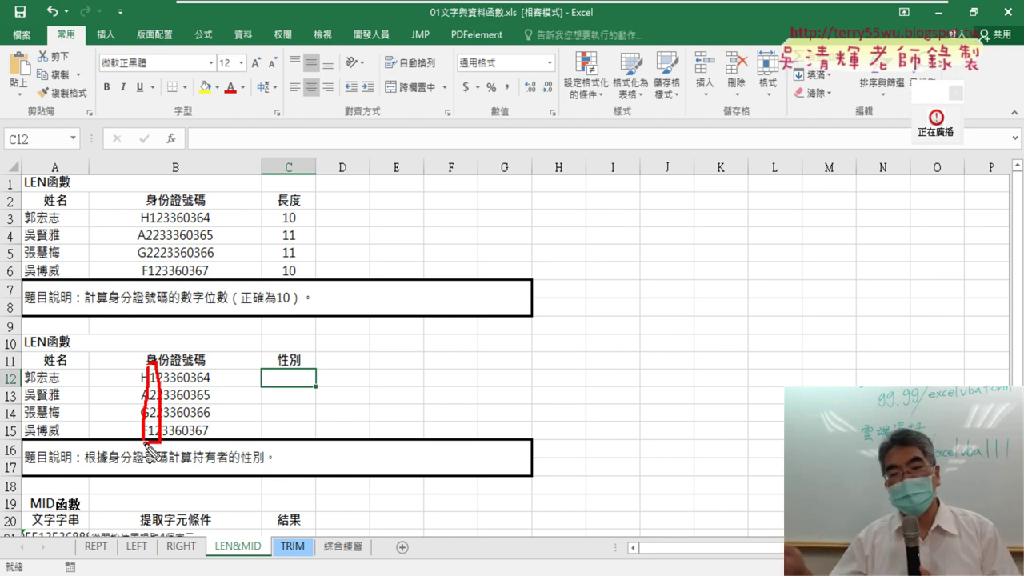
pyautogui.press('Escape')
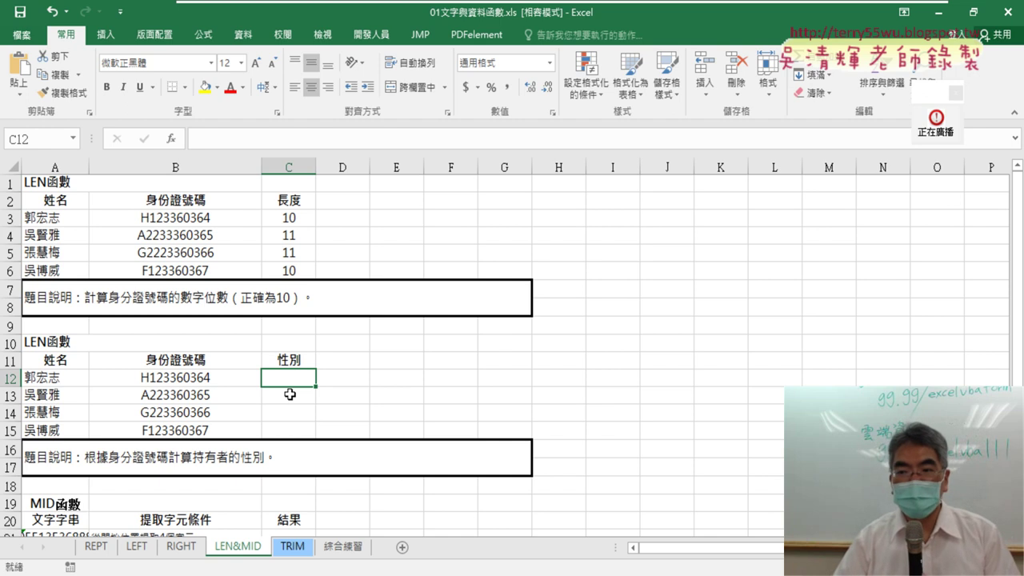
# Build =MID(B12,2,1) in C12 from the Text category, extracting the ID's second character 1.
pyautogui.click(170, 139)
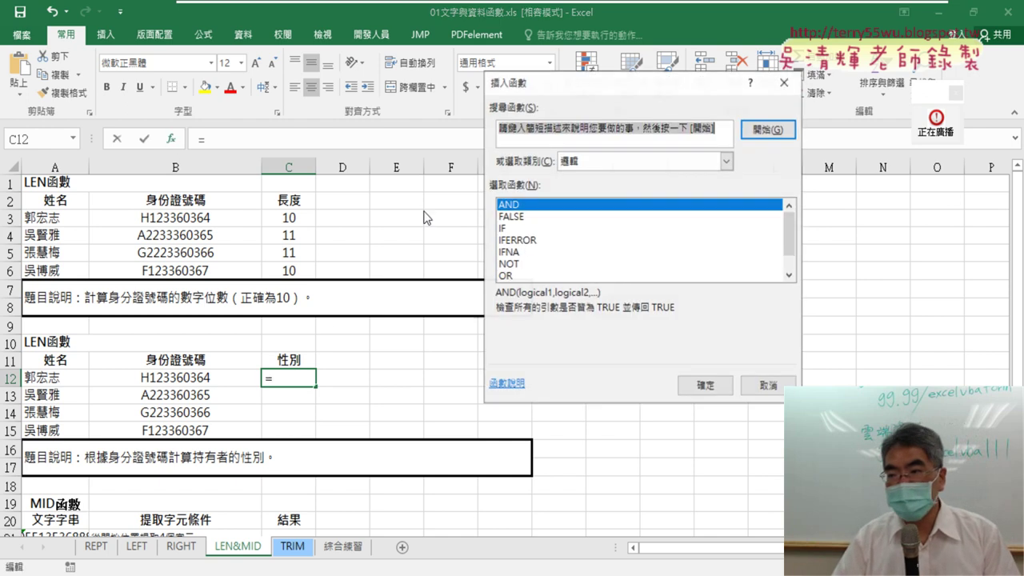
pyautogui.click(726, 160)
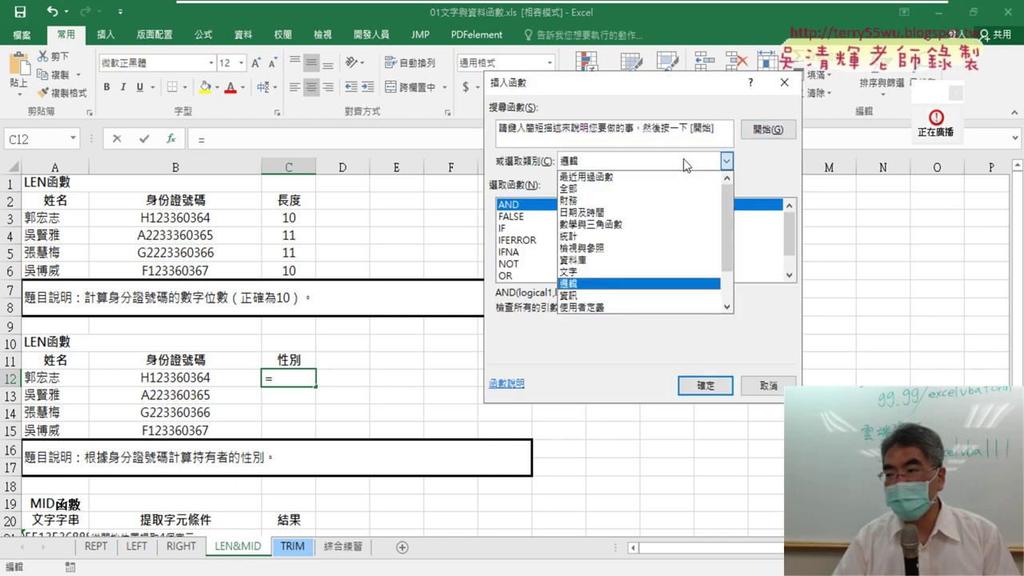
pyautogui.click(595, 276)
pyautogui.scroll(-5, 790, 266)
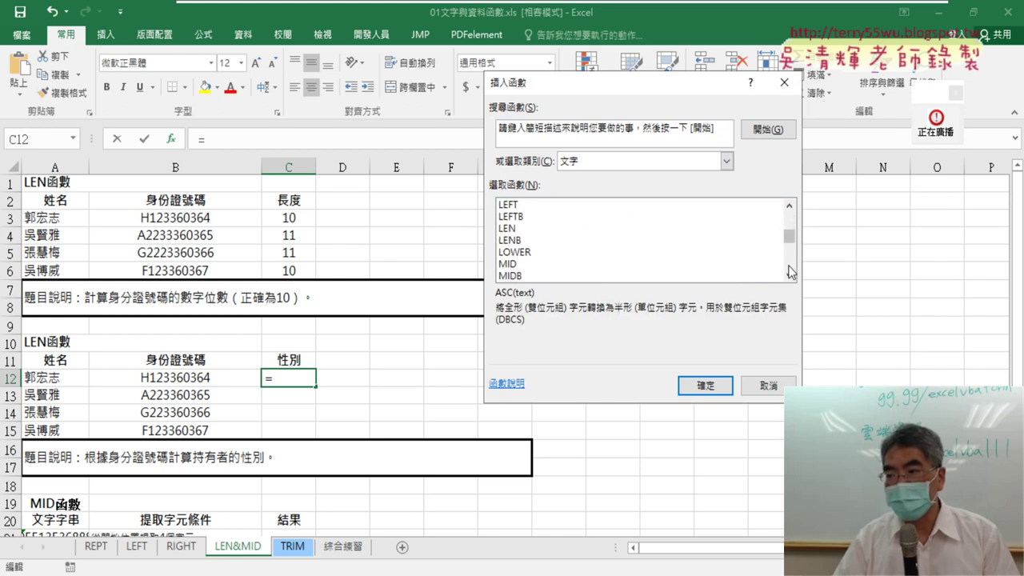
pyautogui.doubleClick(539, 265)
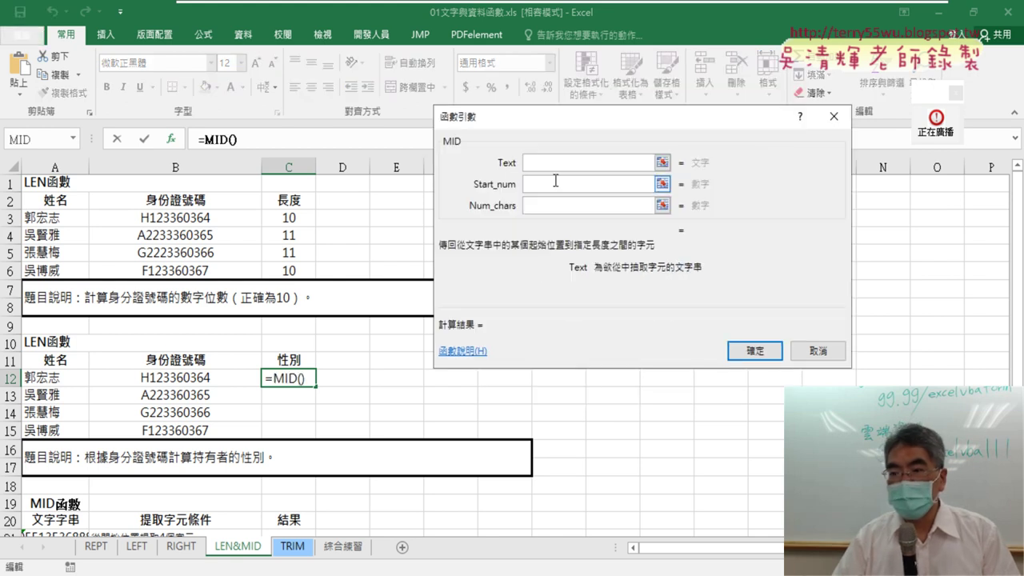
pyautogui.click(169, 377)
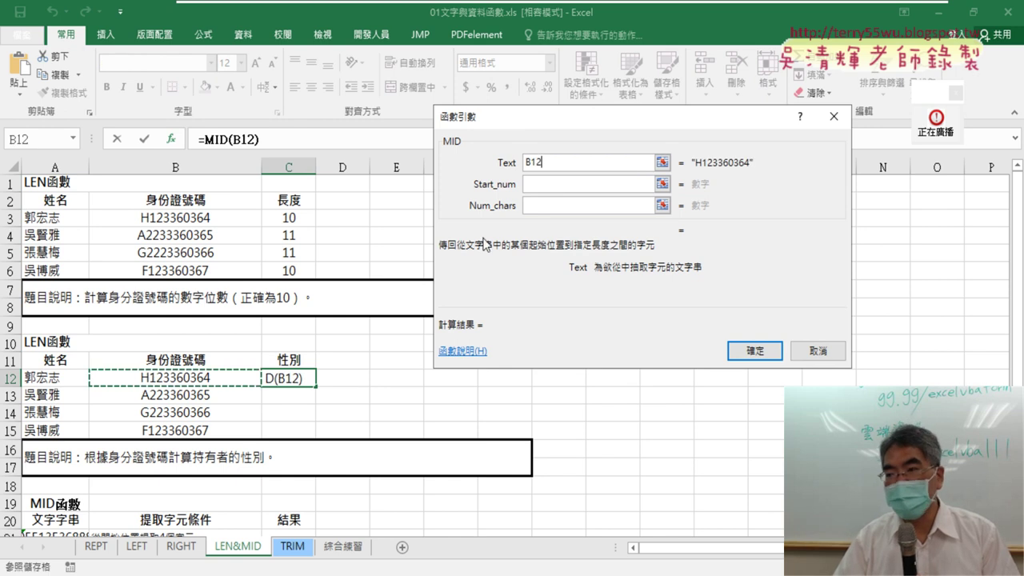
pyautogui.click(550, 186)
pyautogui.click(550, 186)
pyautogui.write('2')
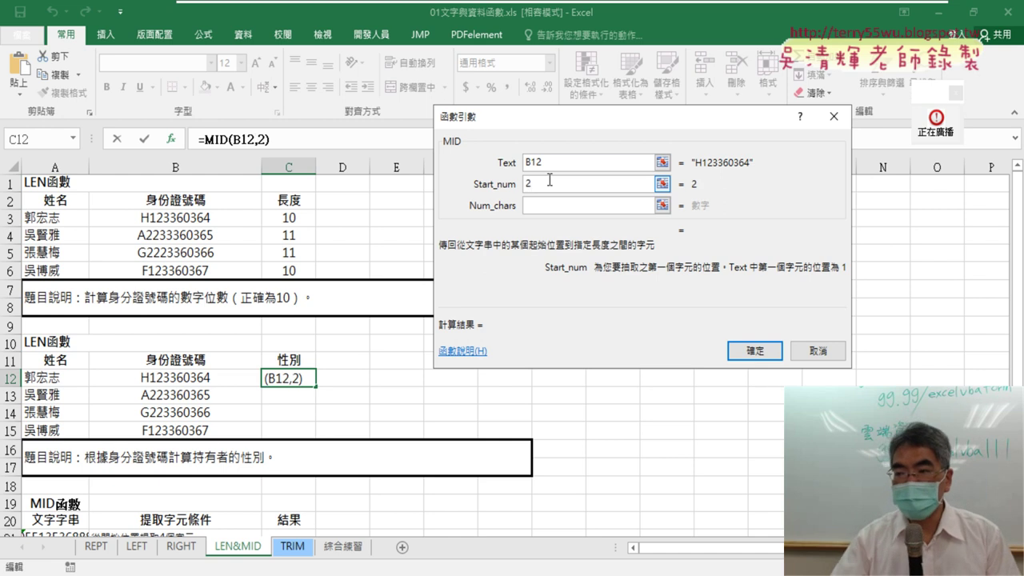
pyautogui.click(556, 205)
pyautogui.write('1')
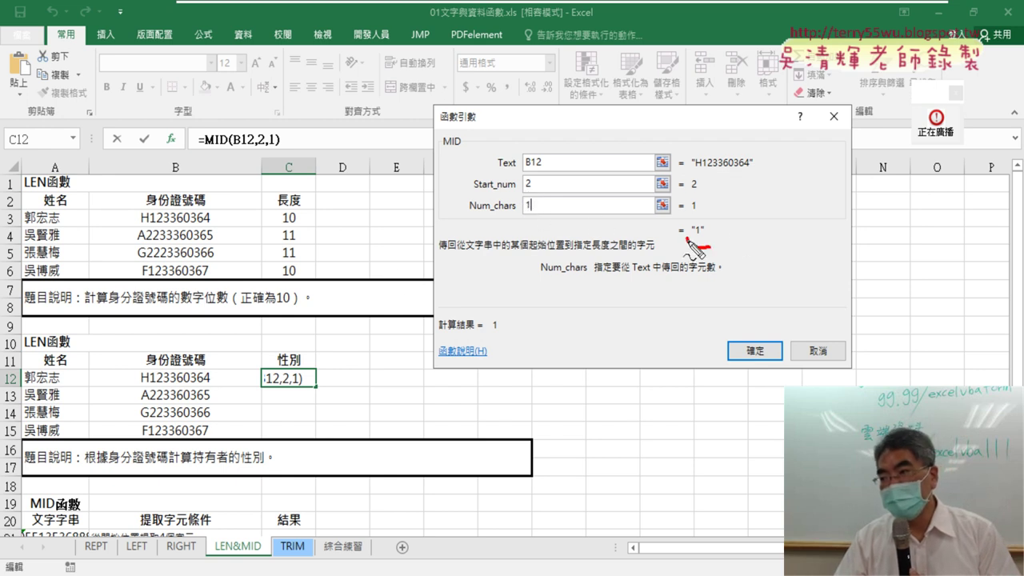
pyautogui.moveTo(704, 219); pyautogui.dragTo(696, 240)
pyautogui.moveTo(477, 141); pyautogui.dragTo(474, 134)
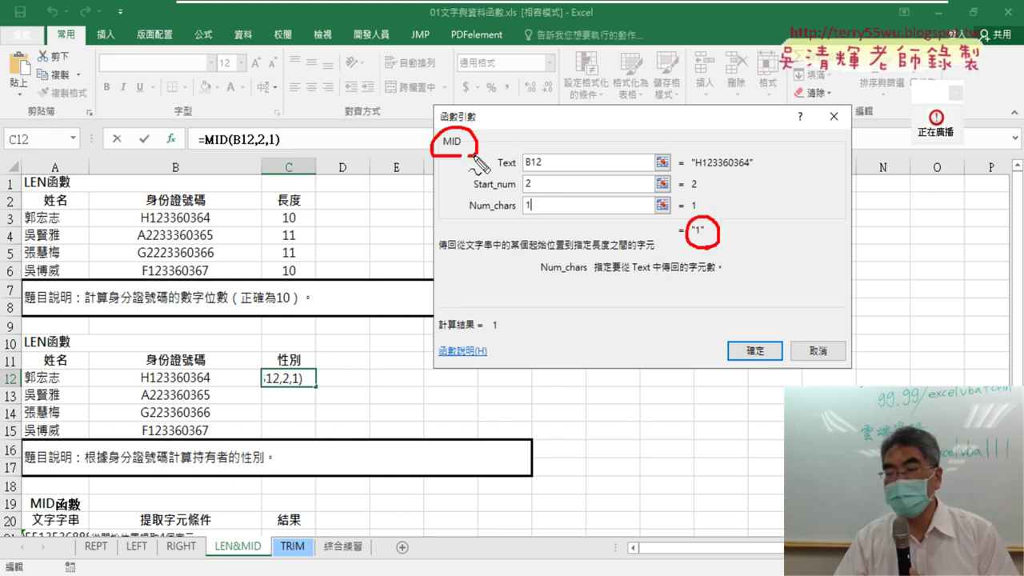
pyautogui.moveTo(764, 183); pyautogui.dragTo(756, 161)
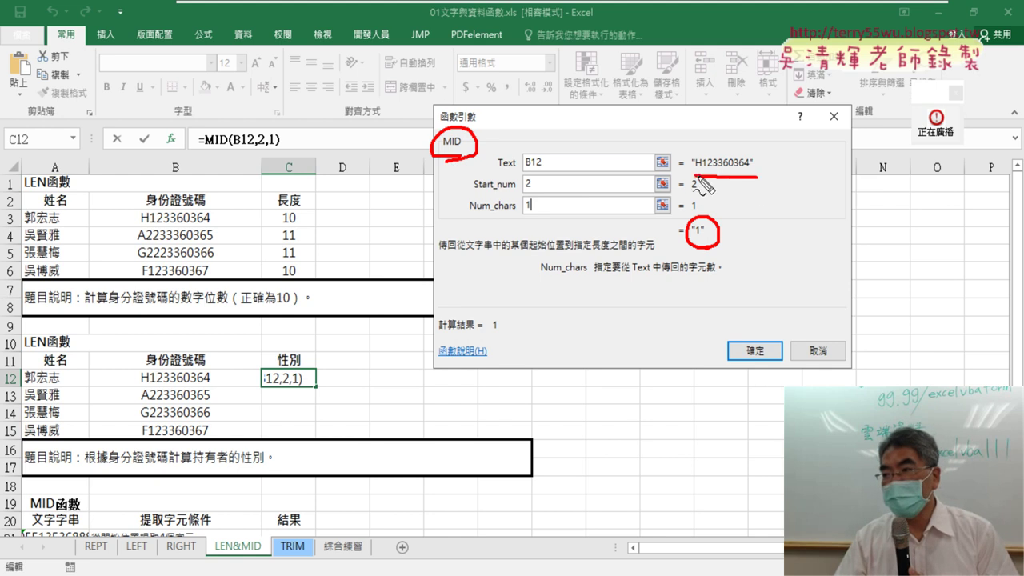
pyautogui.moveTo(675, 129); pyautogui.dragTo(686, 144)
pyautogui.moveTo(755, 128); pyautogui.dragTo(761, 138)
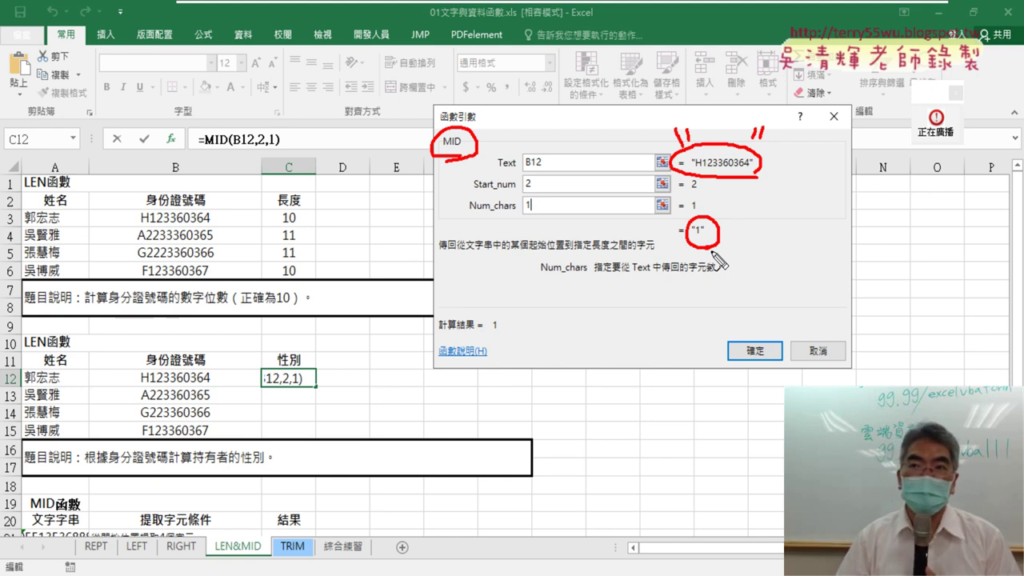
pyautogui.press('Escape')
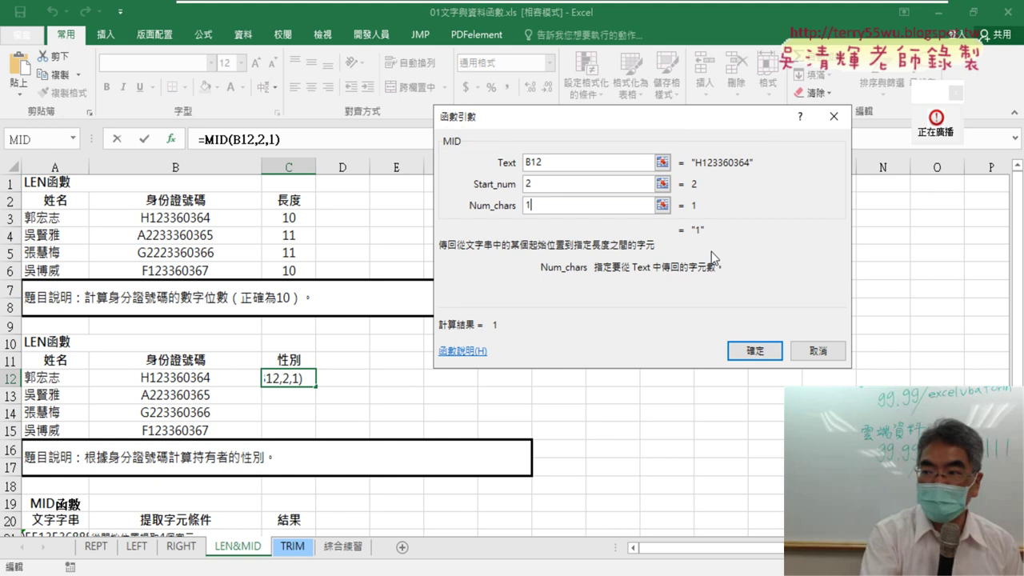
# Confirm C12's MID formula, then cut MID(B12,2,1) from the formula bar, leaving just =.
pyautogui.click(753, 351)
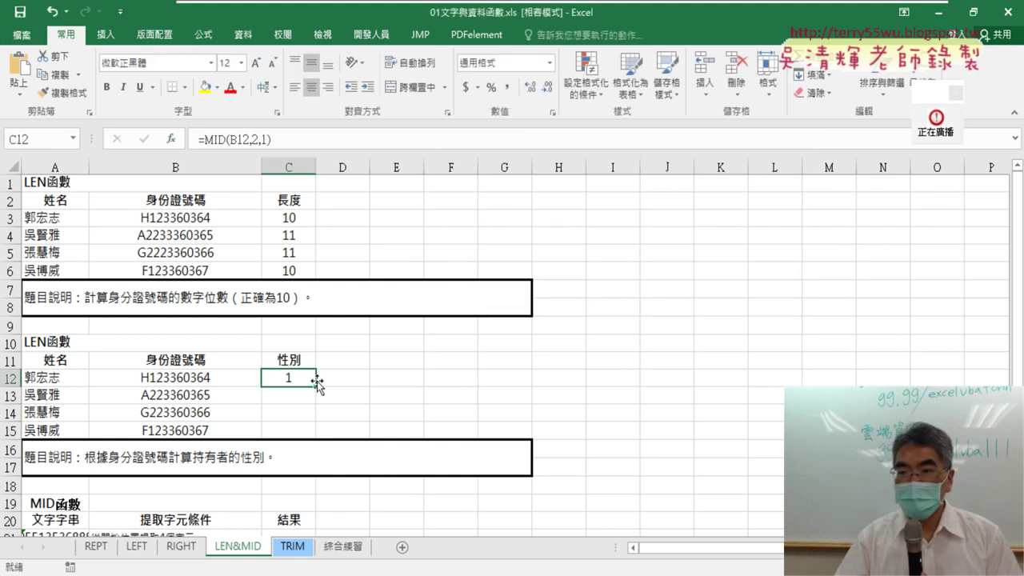
pyautogui.moveTo(205, 137); pyautogui.dragTo(223, 141)
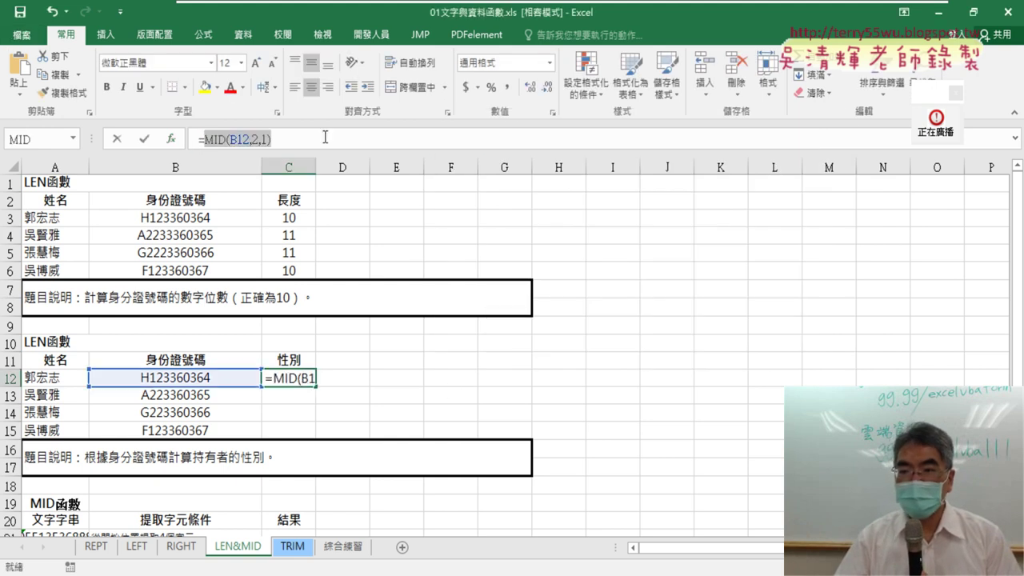
pyautogui.rightClick(236, 138)
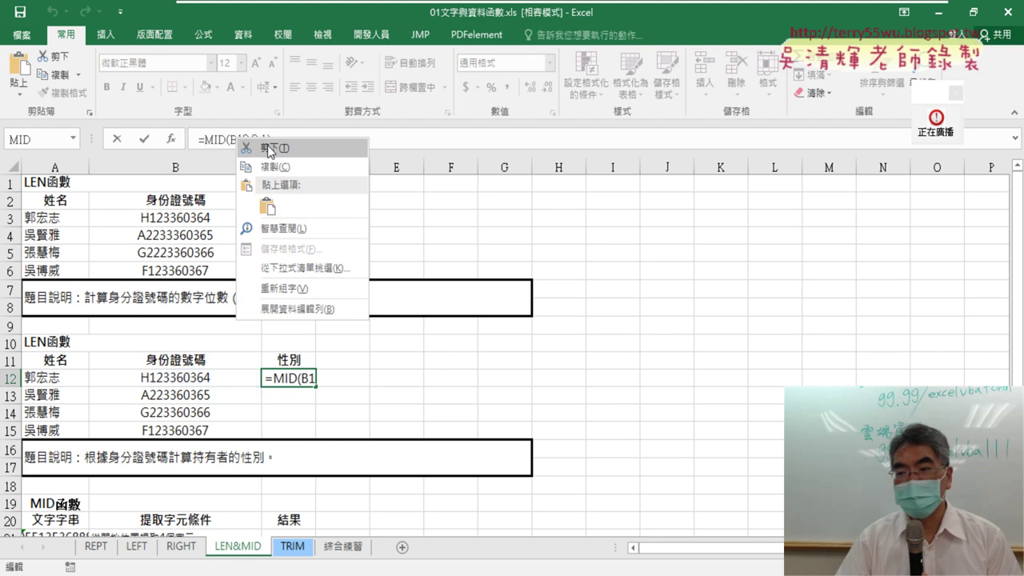
pyautogui.click(268, 149)
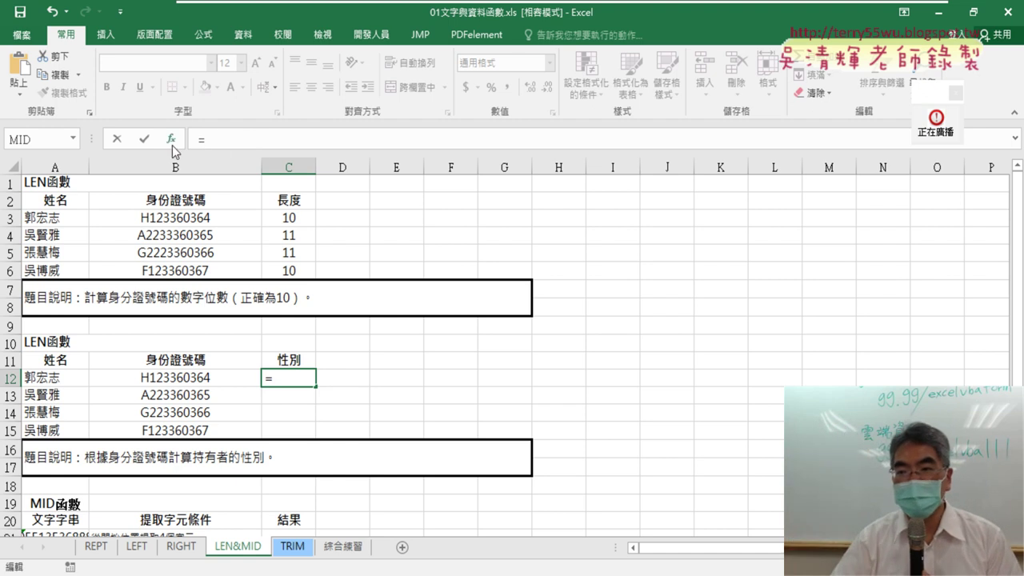
pyautogui.click(170, 139)
# Insert IF with the pasted condition MID(B12,2,1)=1 as its logical test.
pyautogui.click(727, 161)
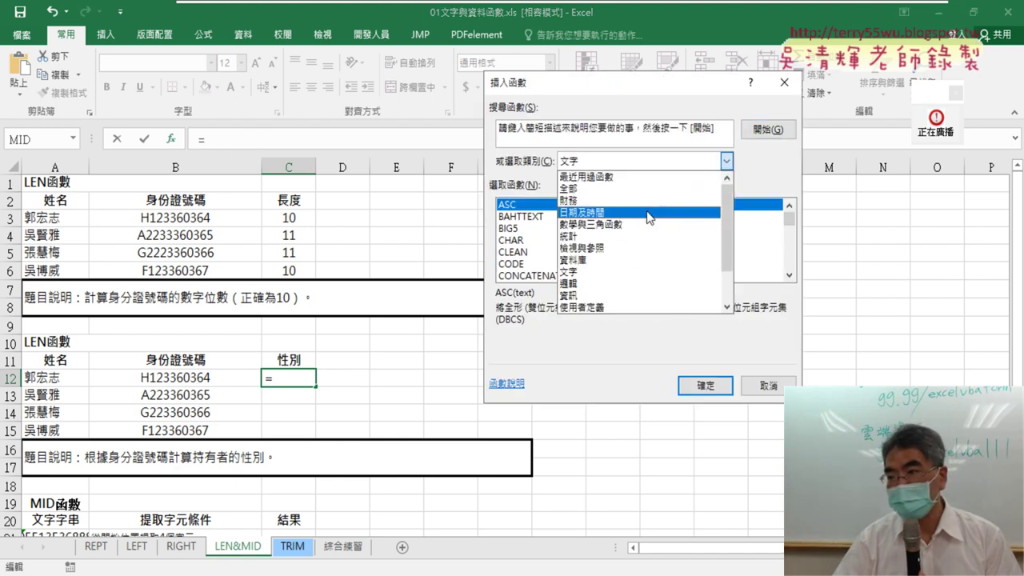
pyautogui.click(632, 284)
pyautogui.doubleClick(518, 229)
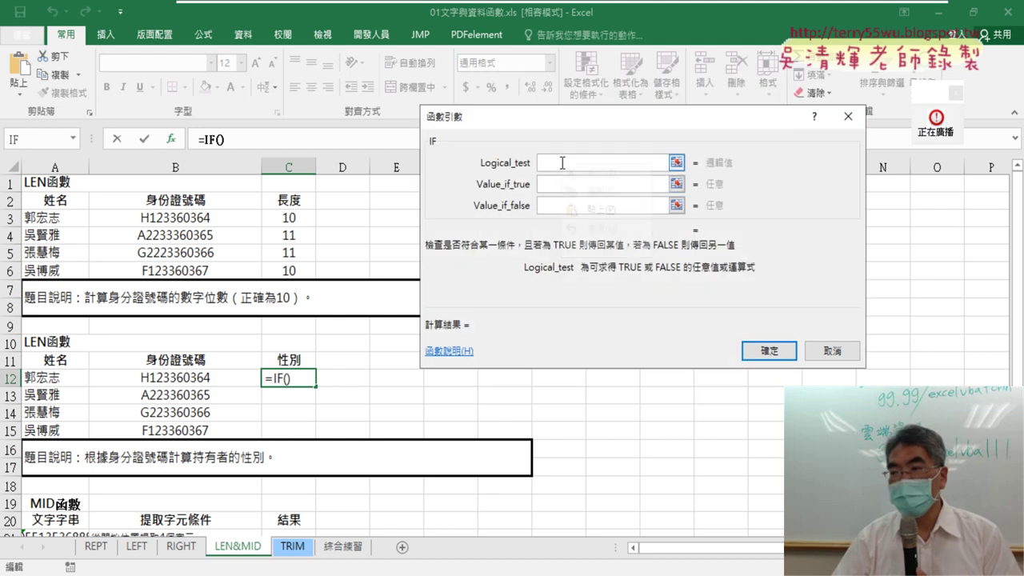
pyautogui.rightClick(563, 162)
pyautogui.click(613, 217)
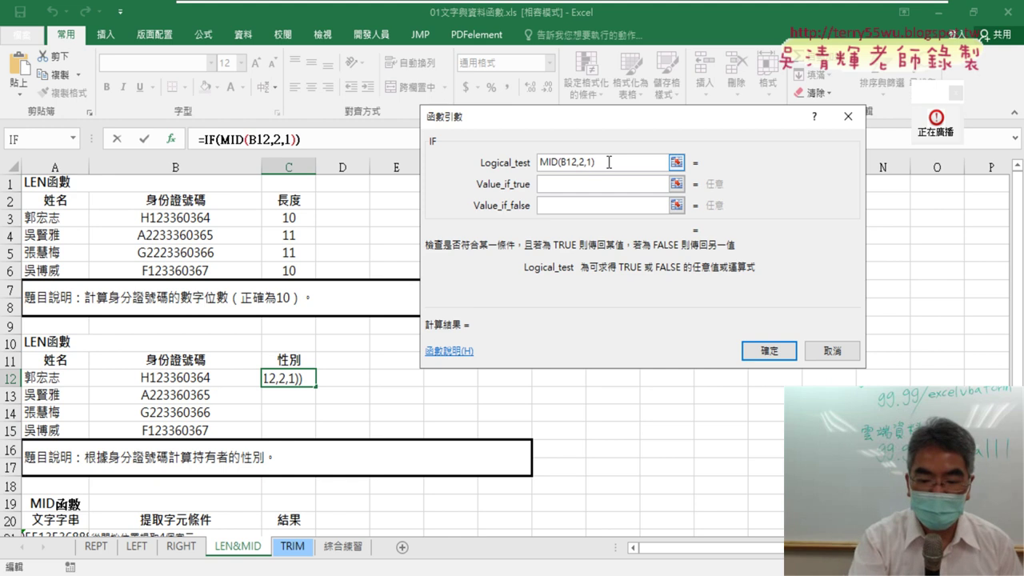
pyautogui.write('ㄦ')
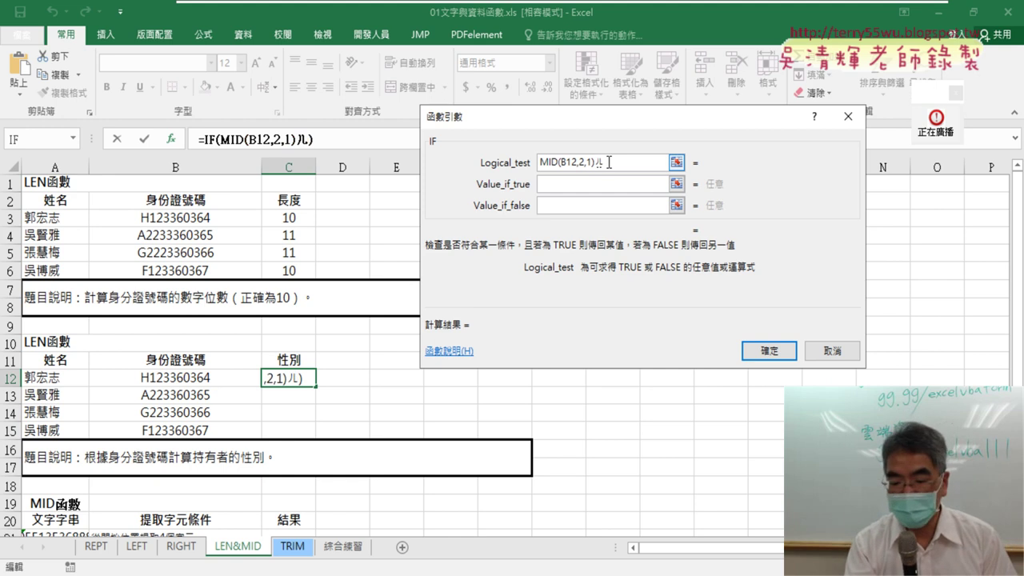
pyautogui.press('BackSpace')
pyautogui.write('=1')
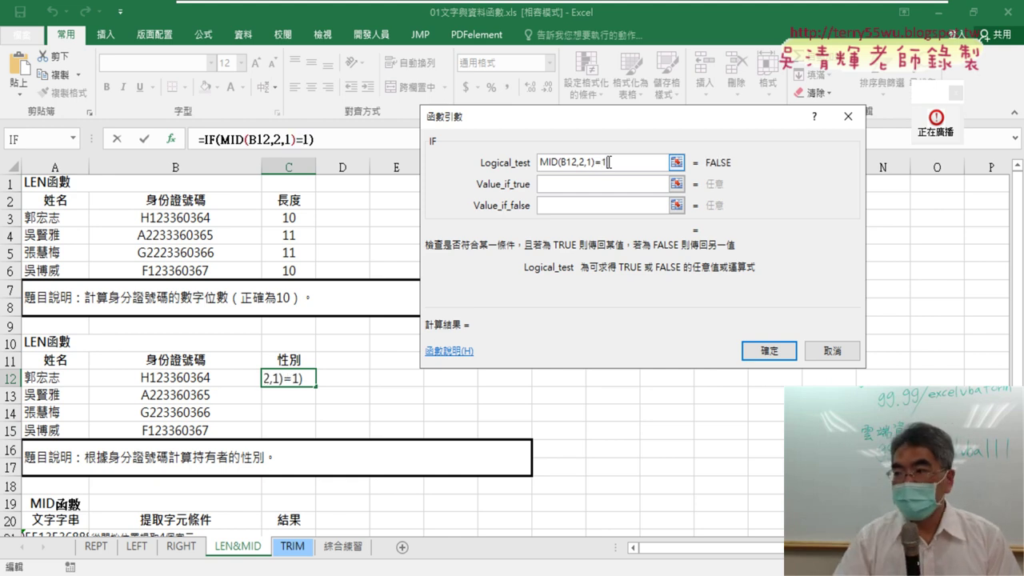
pyautogui.click(591, 184)
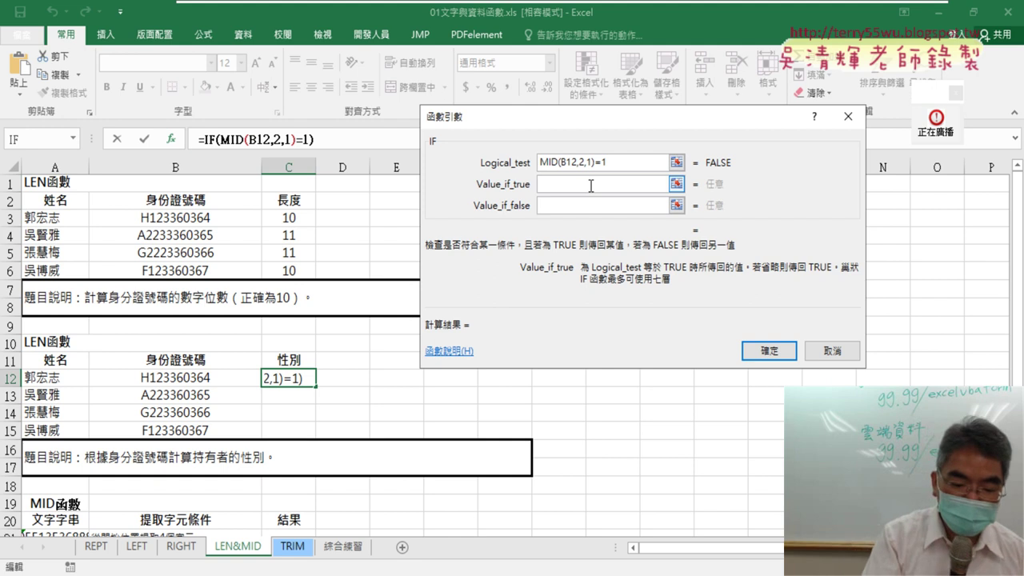
# Set IF to return 男 when true and 女 when false, and confirm C12's formula.
pyautogui.write('n')
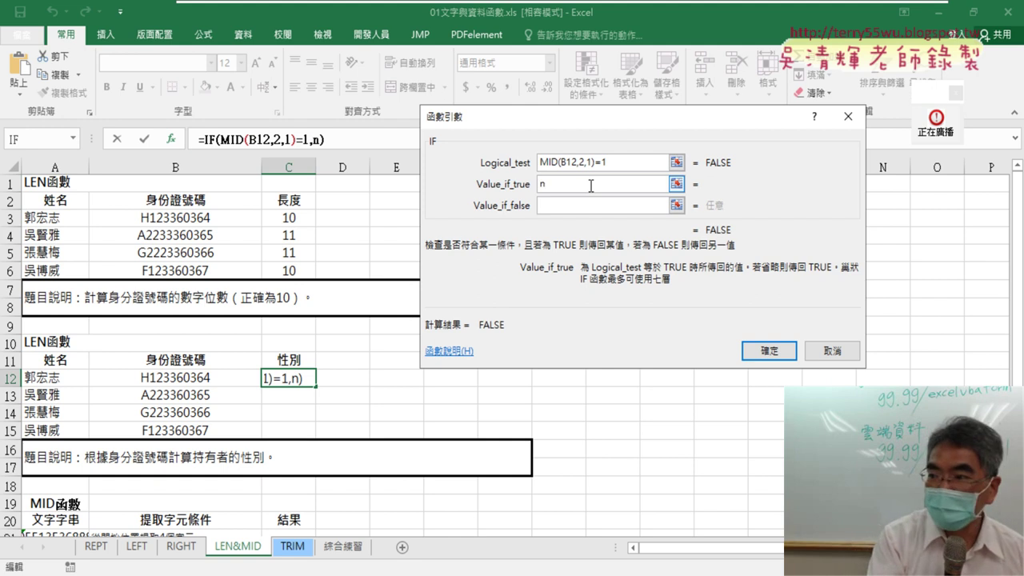
pyautogui.press('BackSpace')
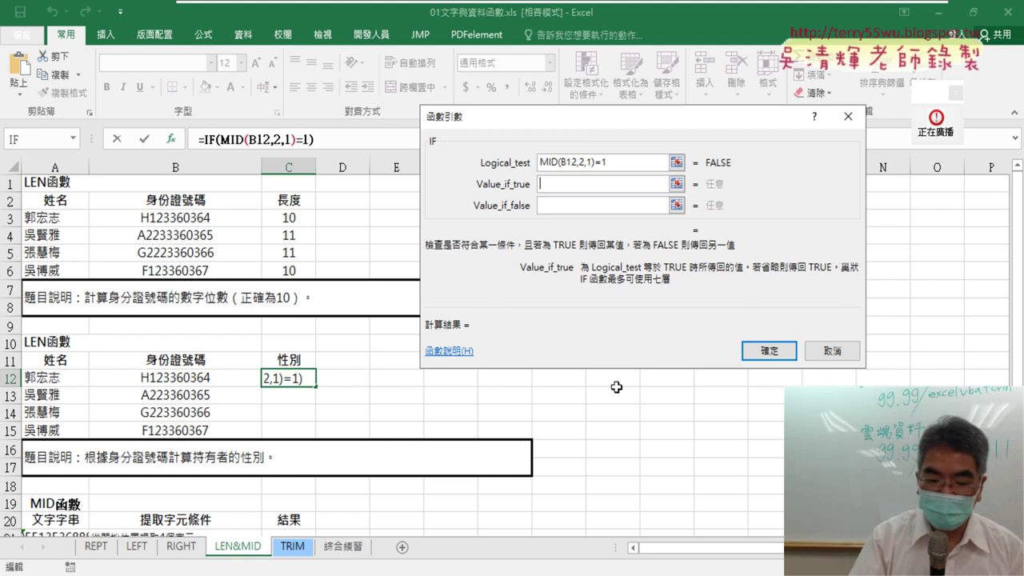
pyautogui.write('ㄋㄢ')
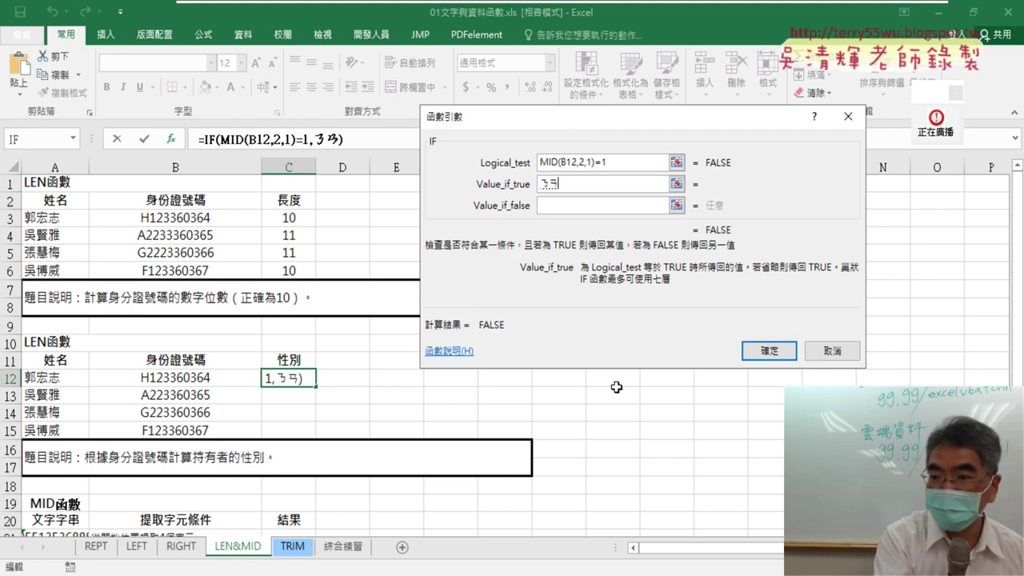
pyautogui.write('男')
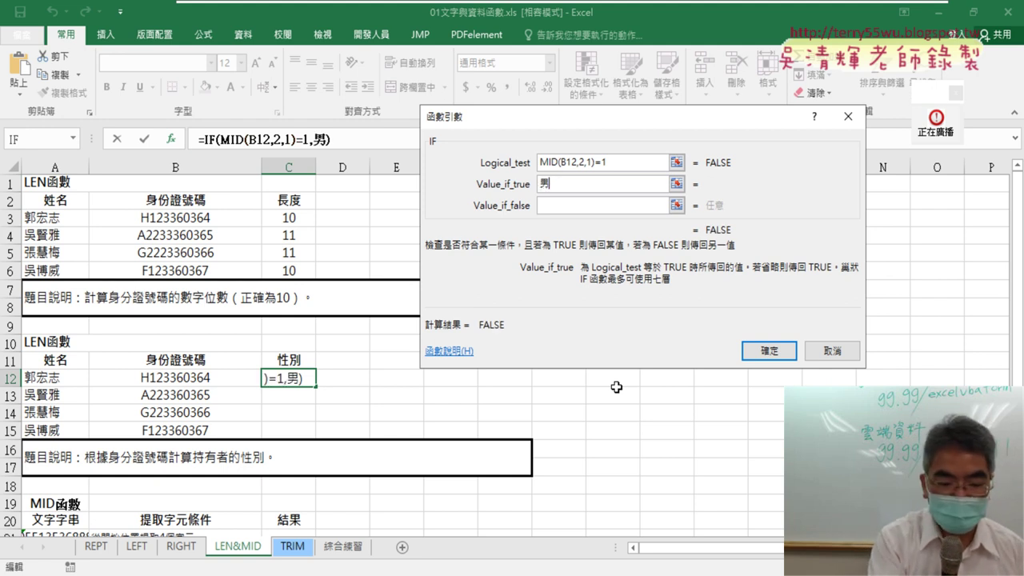
pyautogui.press('Tab')
pyautogui.write('ㄋㄩ女')
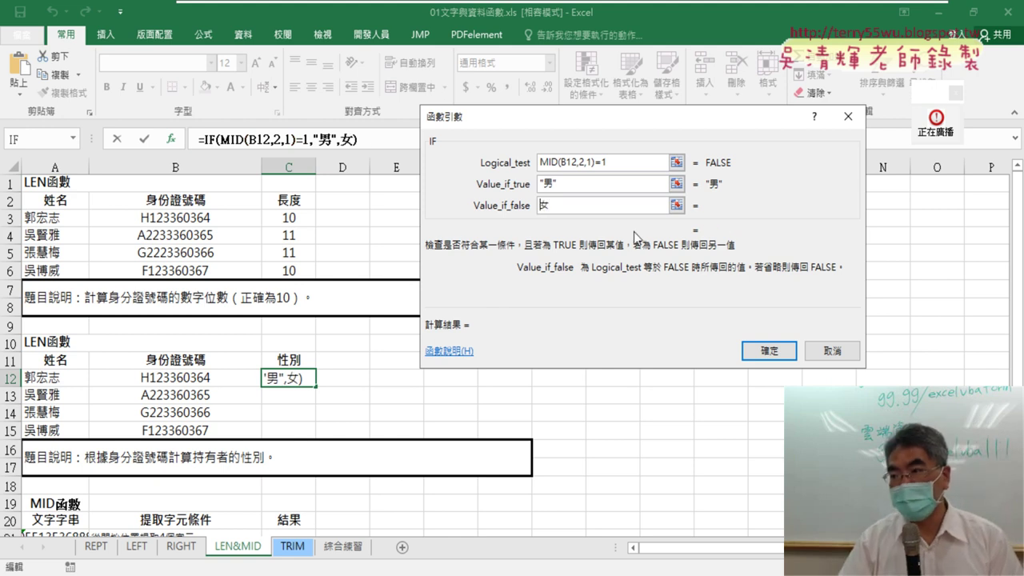
pyautogui.click(647, 163)
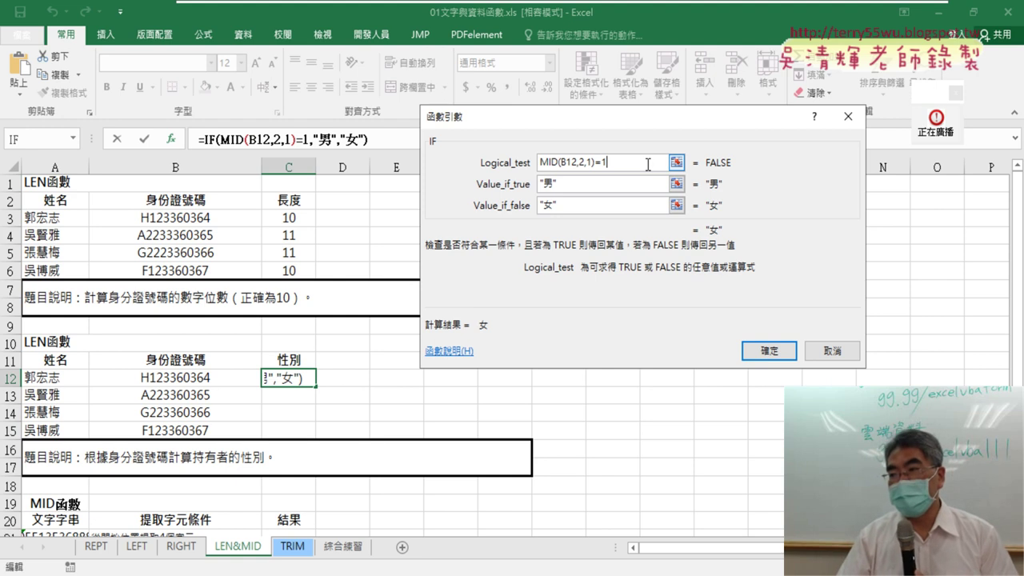
pyautogui.click(770, 350)
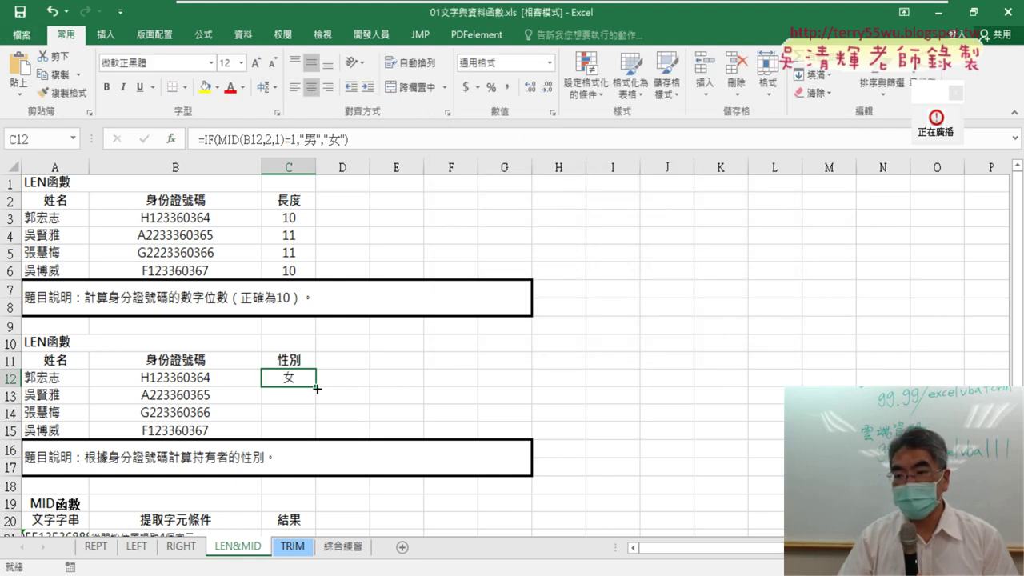
# Copy C12's gender formula down to C15 and reopen its IF arguments for review.
pyautogui.moveTo(317, 388); pyautogui.dragTo(311, 437)
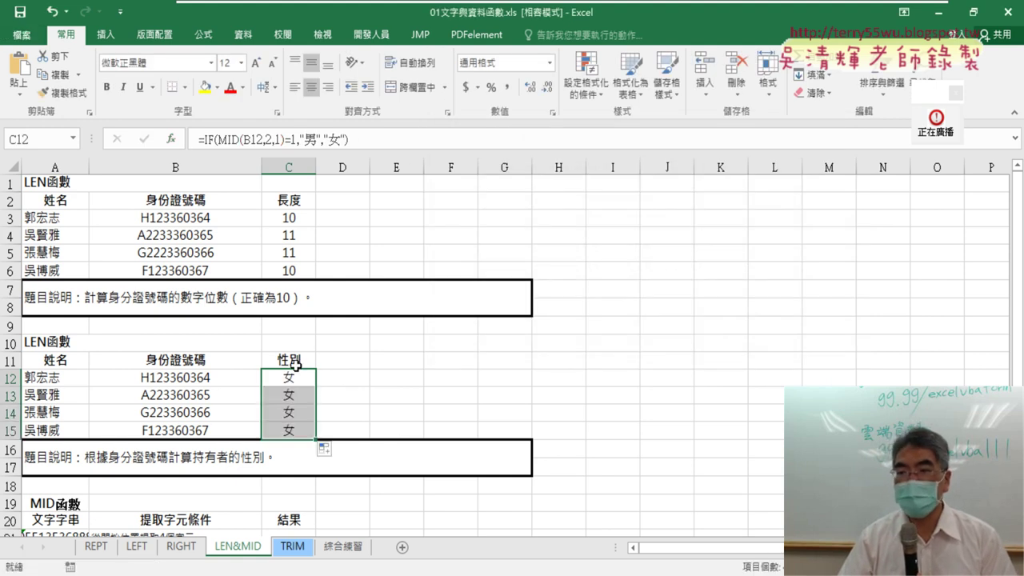
pyautogui.click(210, 139)
pyautogui.click(171, 139)
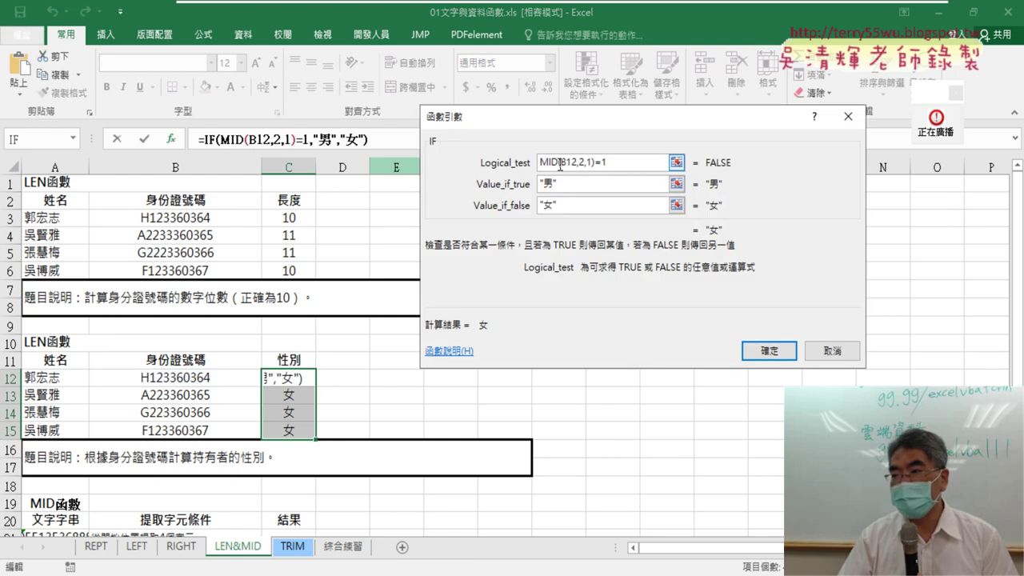
pyautogui.moveTo(594, 162); pyautogui.dragTo(538, 163)
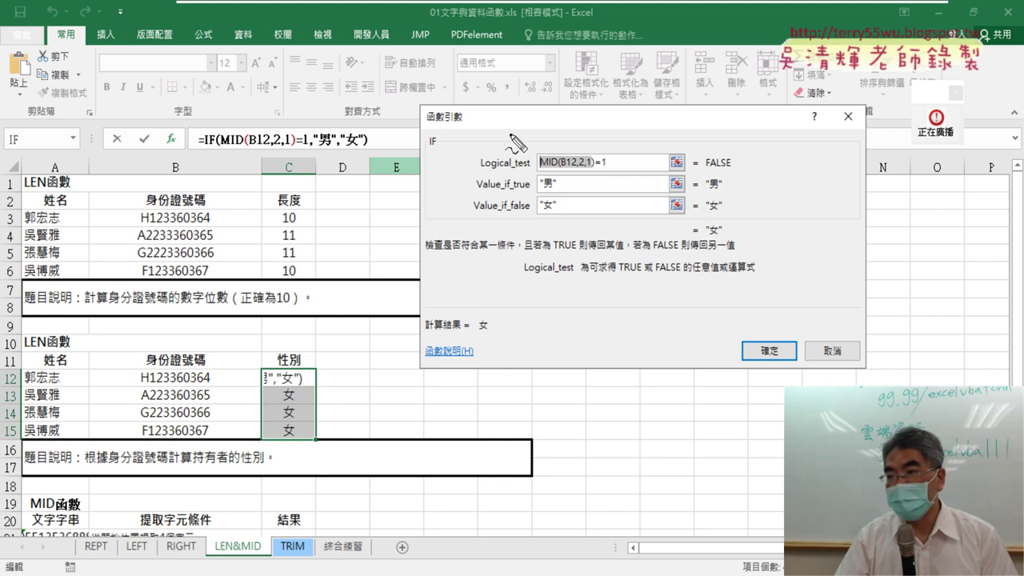
pyautogui.moveTo(492, 108); pyautogui.dragTo(520, 148)
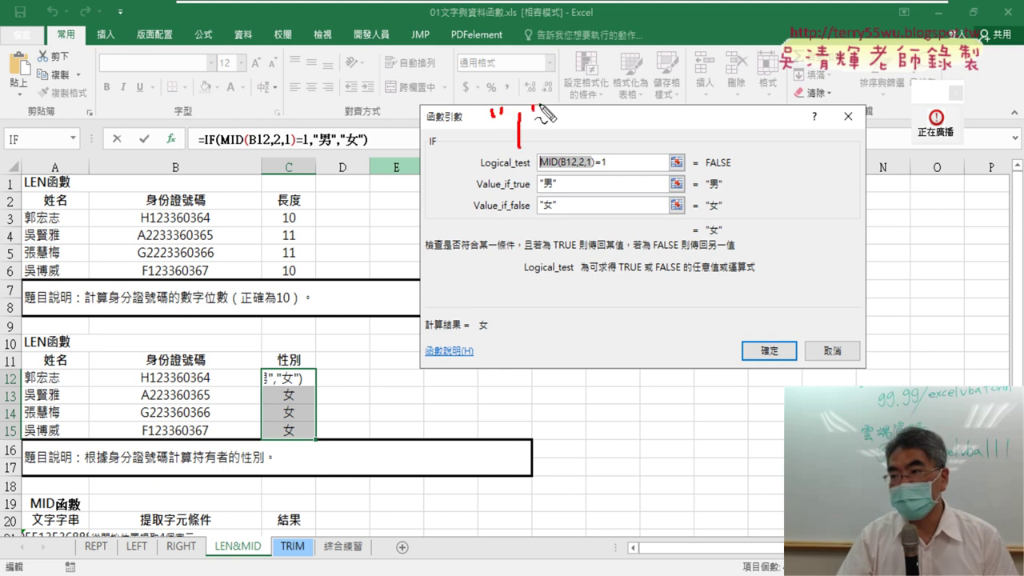
pyautogui.moveTo(540, 105); pyautogui.dragTo(538, 111)
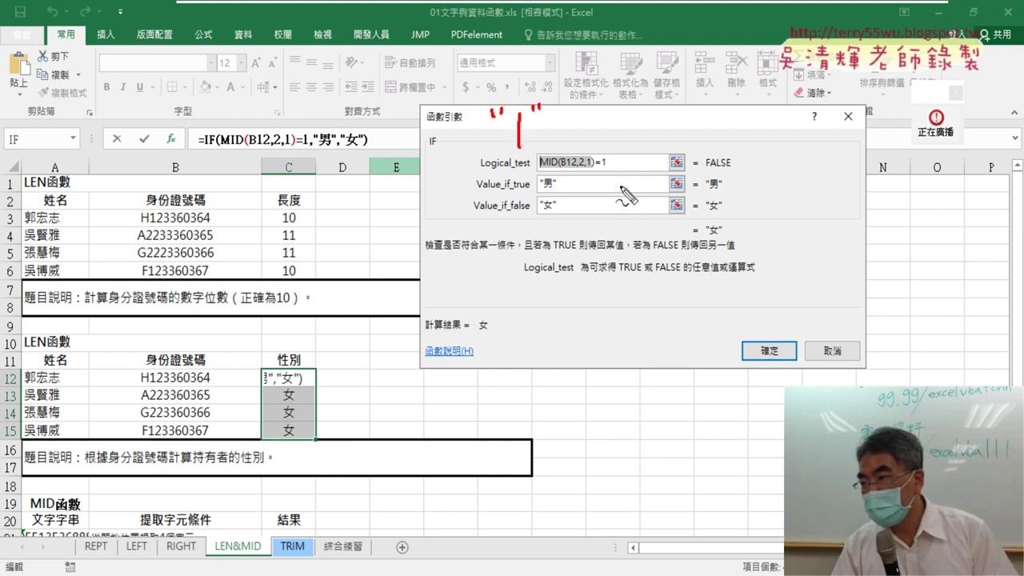
pyautogui.moveTo(706, 167); pyautogui.dragTo(741, 166)
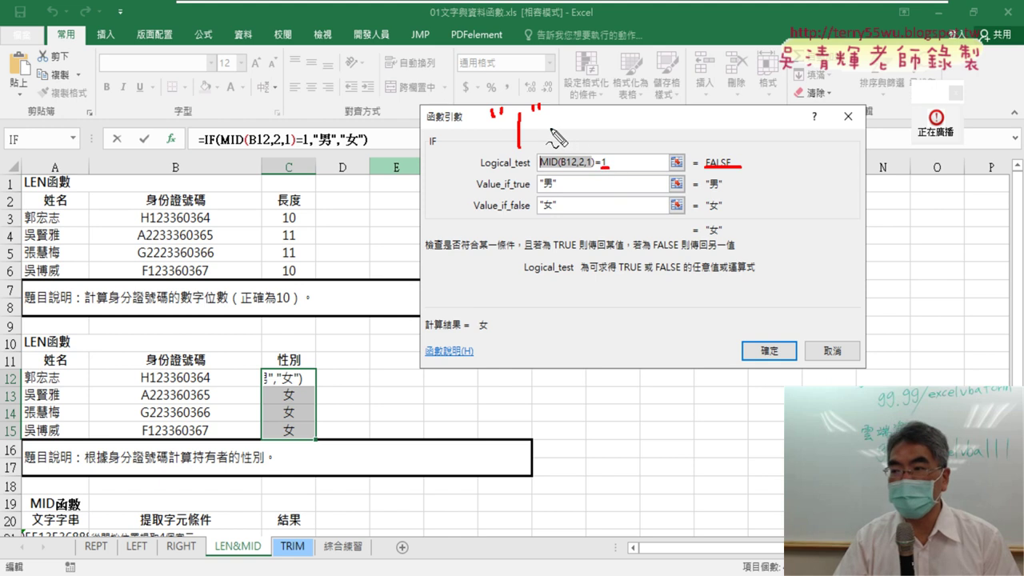
pyautogui.moveTo(549, 126); pyautogui.dragTo(586, 133)
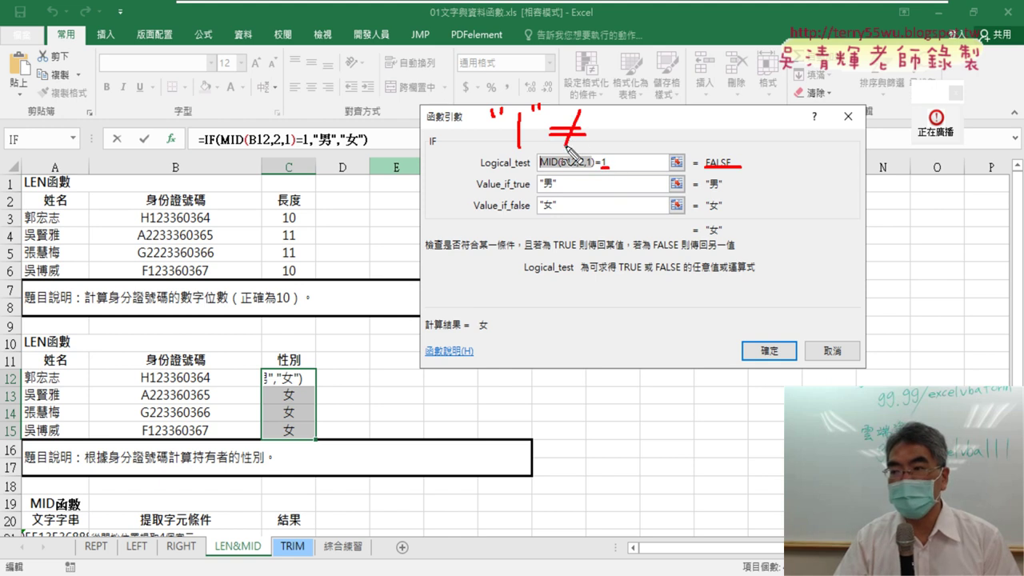
pyautogui.press('Escape')
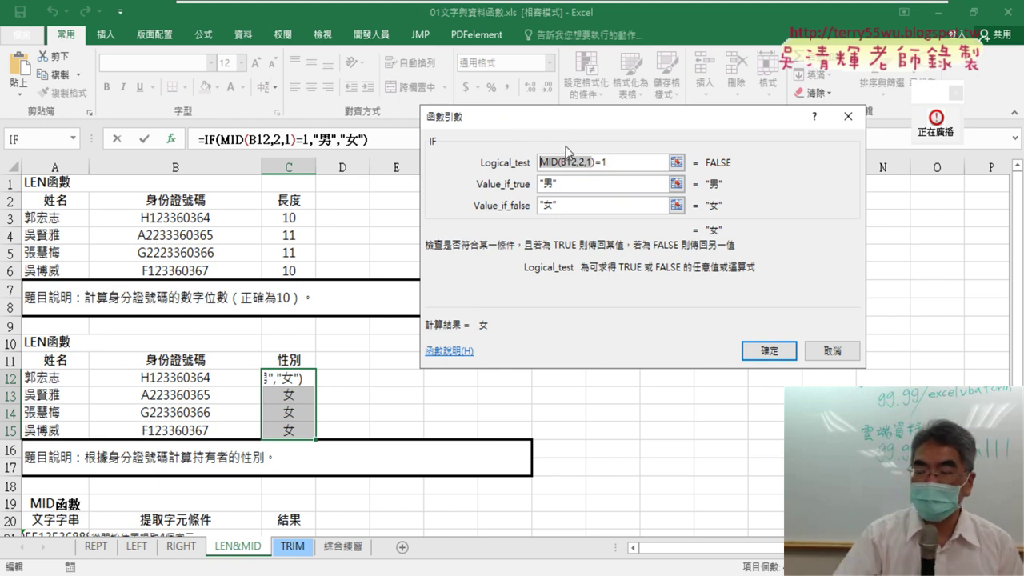
pyautogui.click(663, 163)
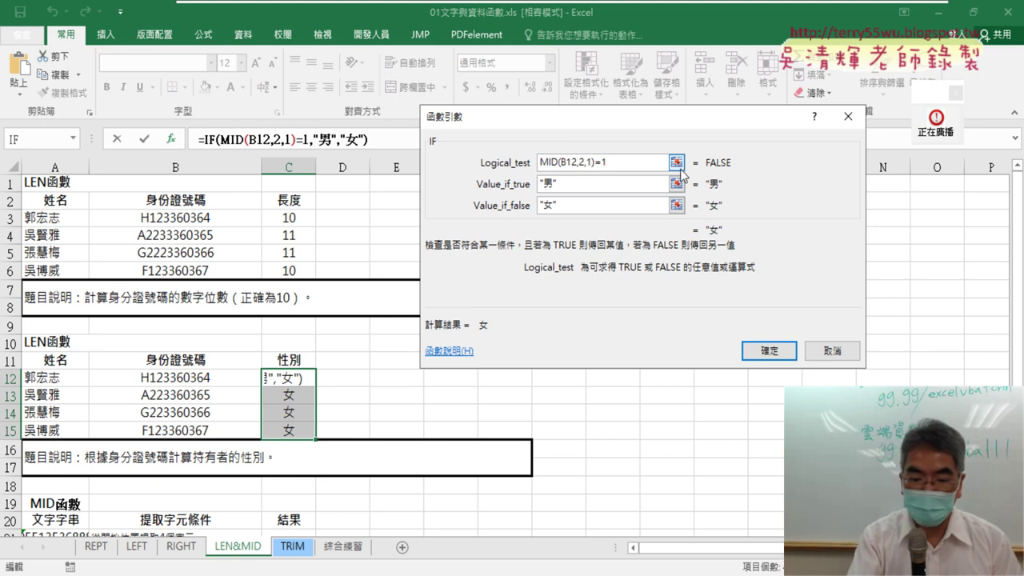
# Quote the "1" in the IF test and fill C12 down to C15, showing 男, 女, 女, 男.
pyautogui.write('"1')
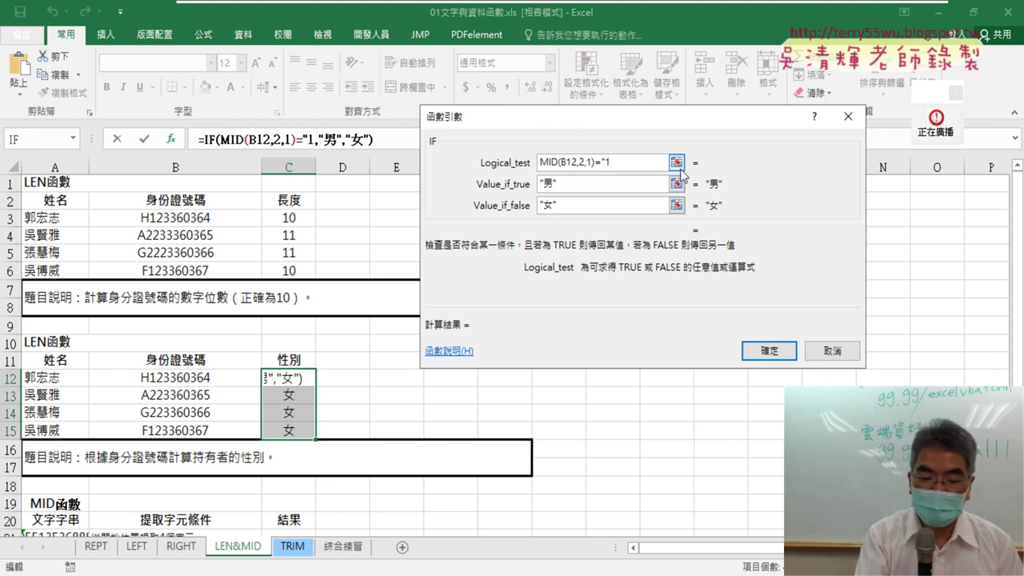
pyautogui.write('"')
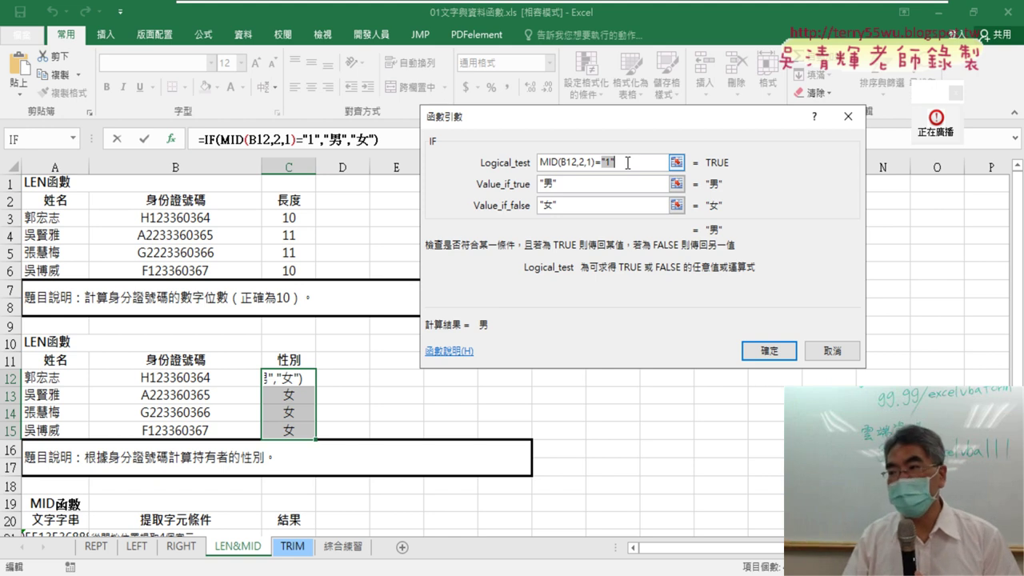
pyautogui.click(766, 350)
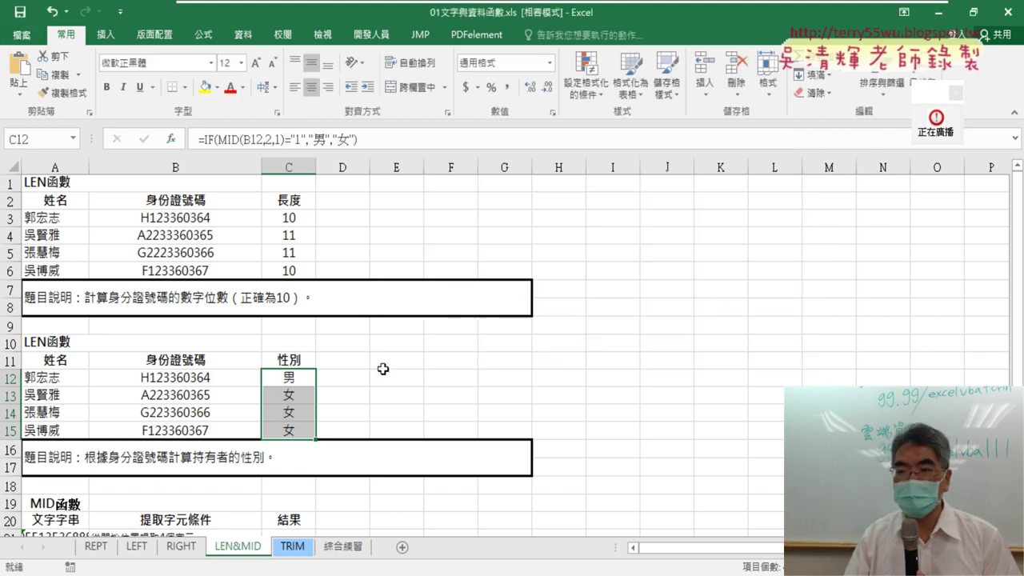
pyautogui.moveTo(313, 376); pyautogui.dragTo(314, 440)
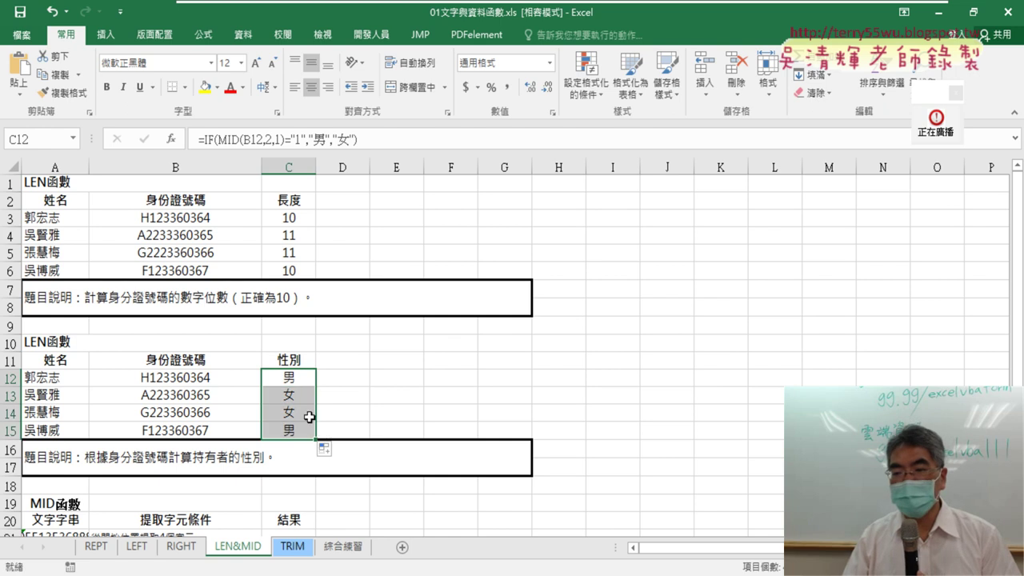
pyautogui.click(344, 547)
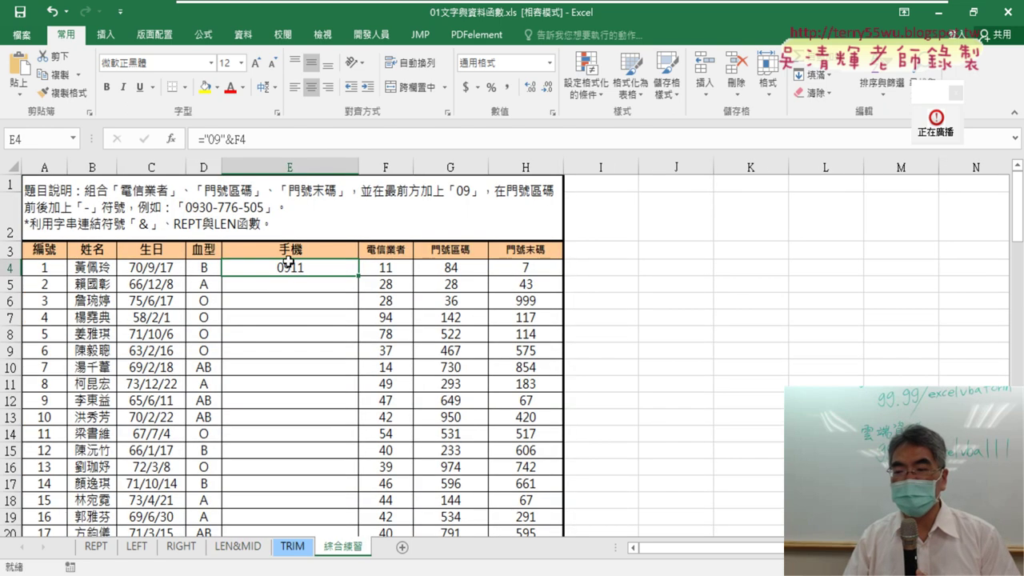